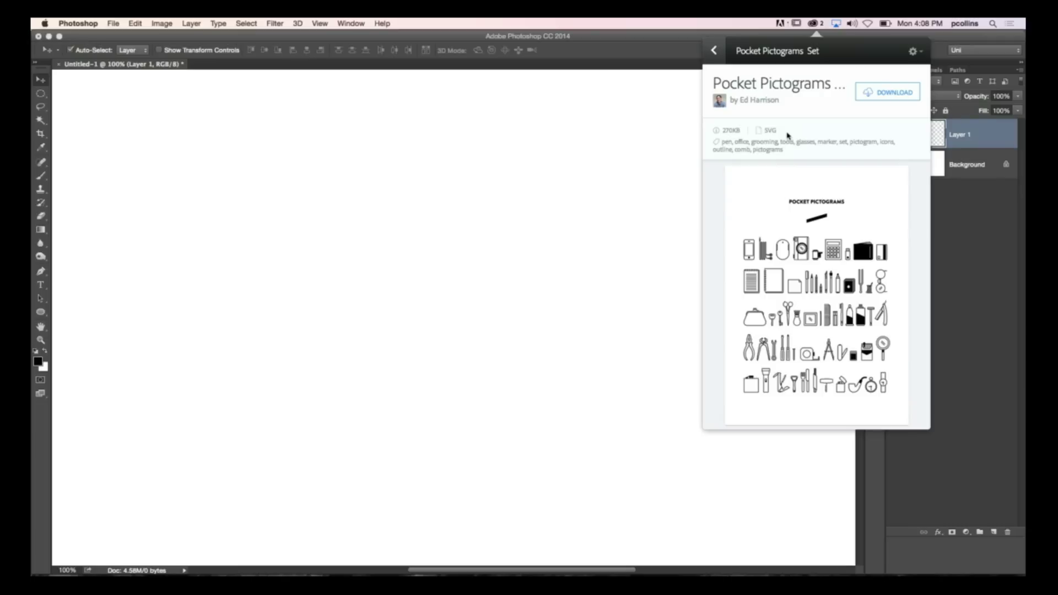
Download the Pocket Pictograms Set from the Creative Cloud Market into My Library and return to the Market listing
left_click(896, 94)
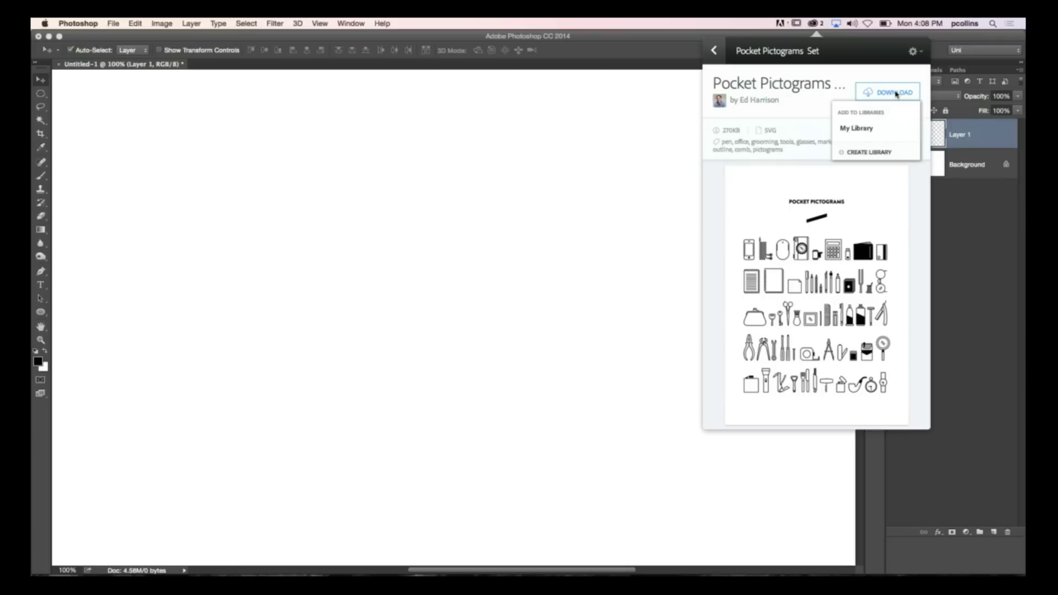
left_click(858, 133)
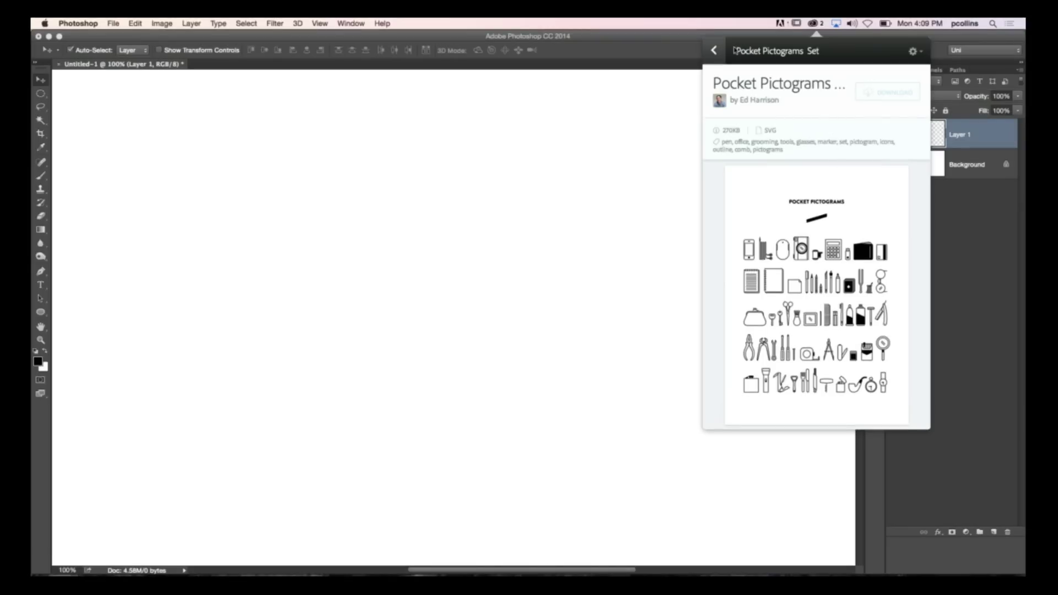
left_click(713, 51)
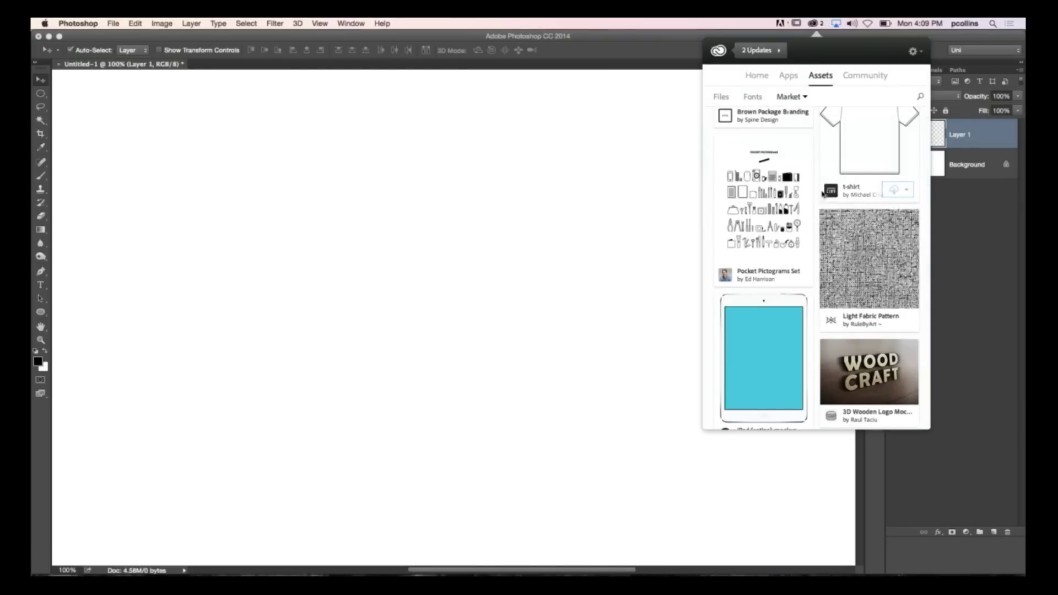
Open the Market Downloads folder in the synced Creative Cloud Files and enlarge its window to show more files
left_click(722, 98)
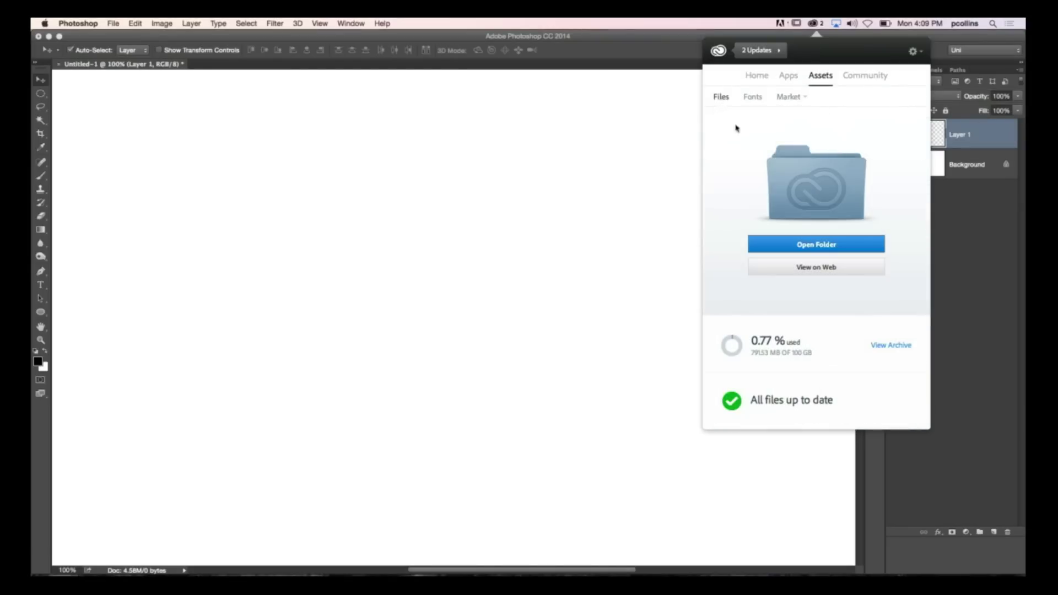
left_click(756, 246)
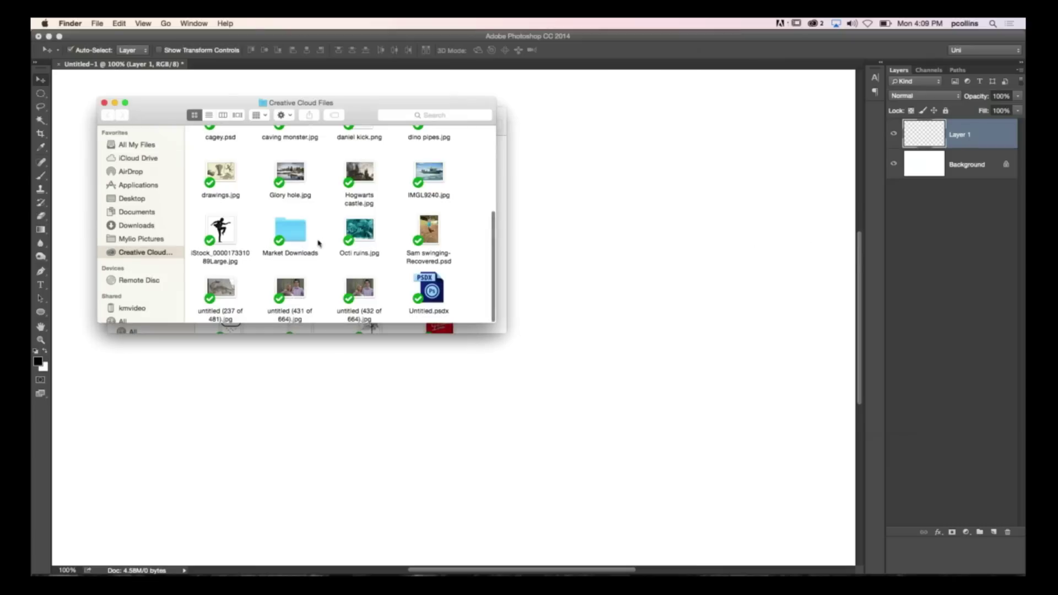
left_click(299, 240)
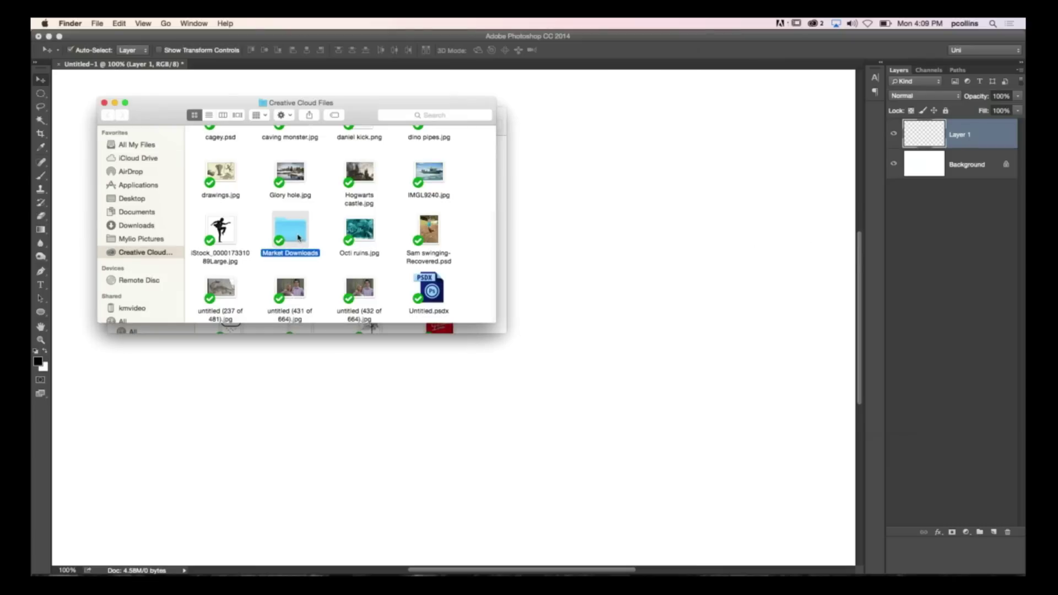
double_click(298, 238)
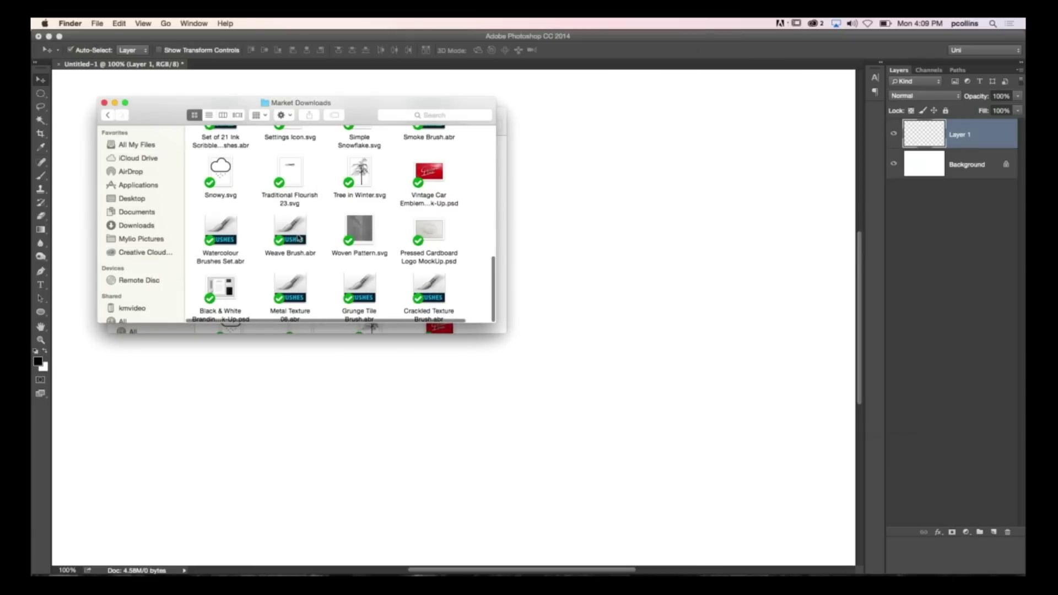
scroll(333, 234, "up", 1)
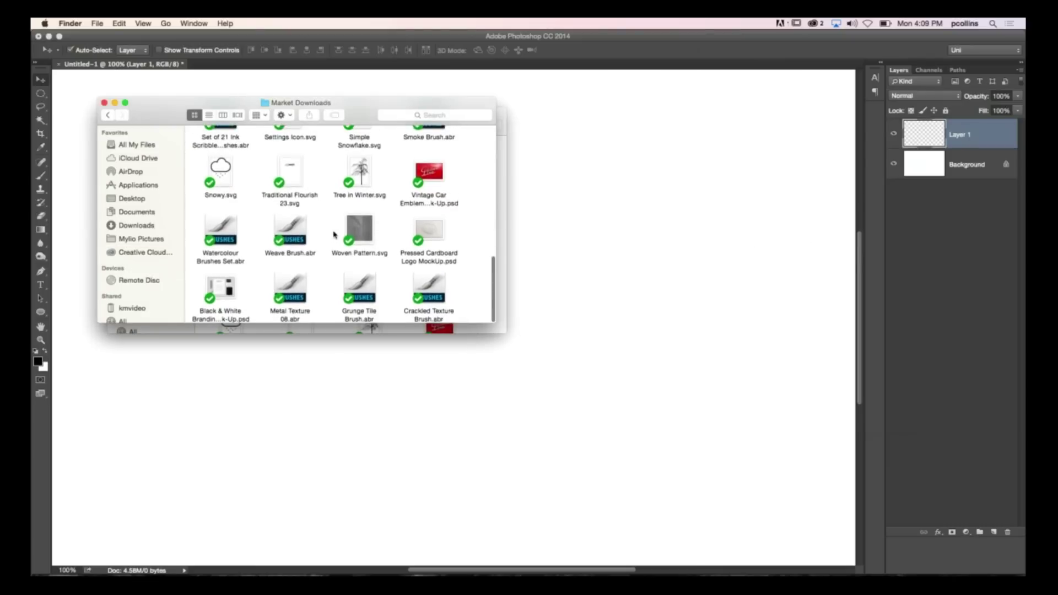
scroll(334, 234, "up", 2)
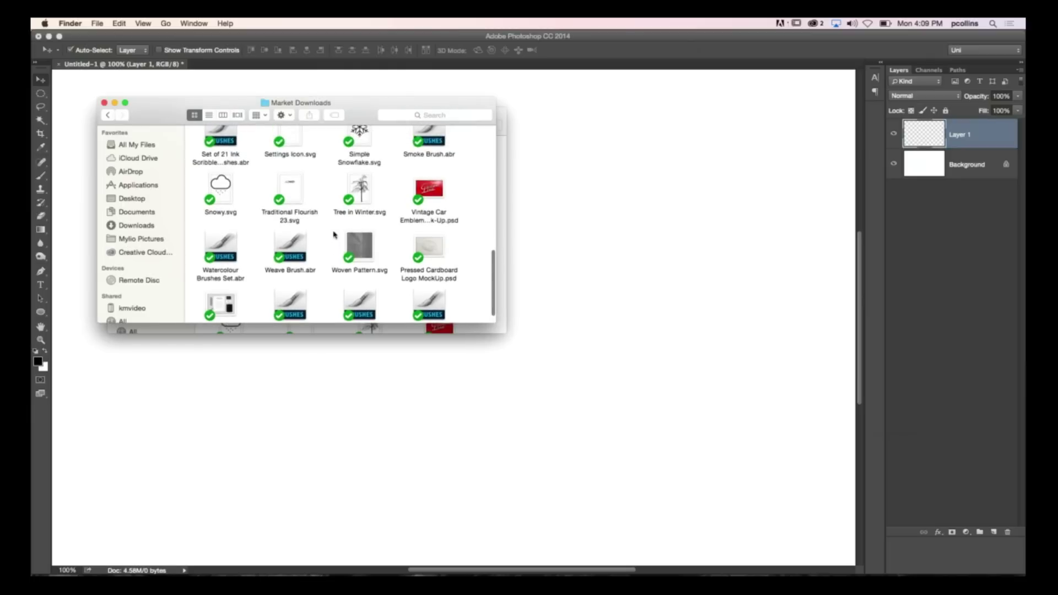
left_click_drag(495, 323, 643, 494)
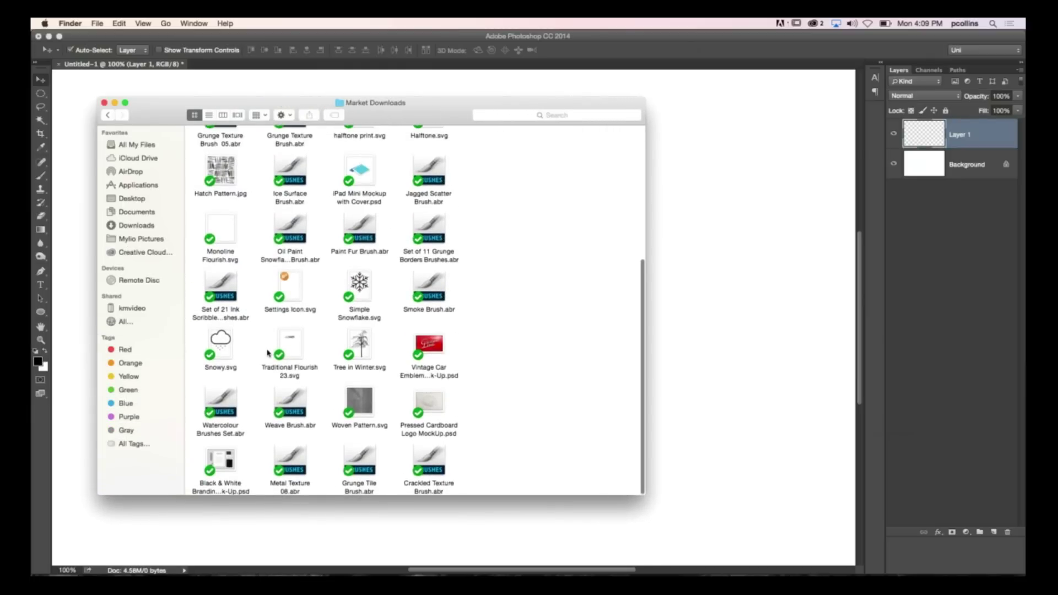
scroll(267, 352, "up", 10)
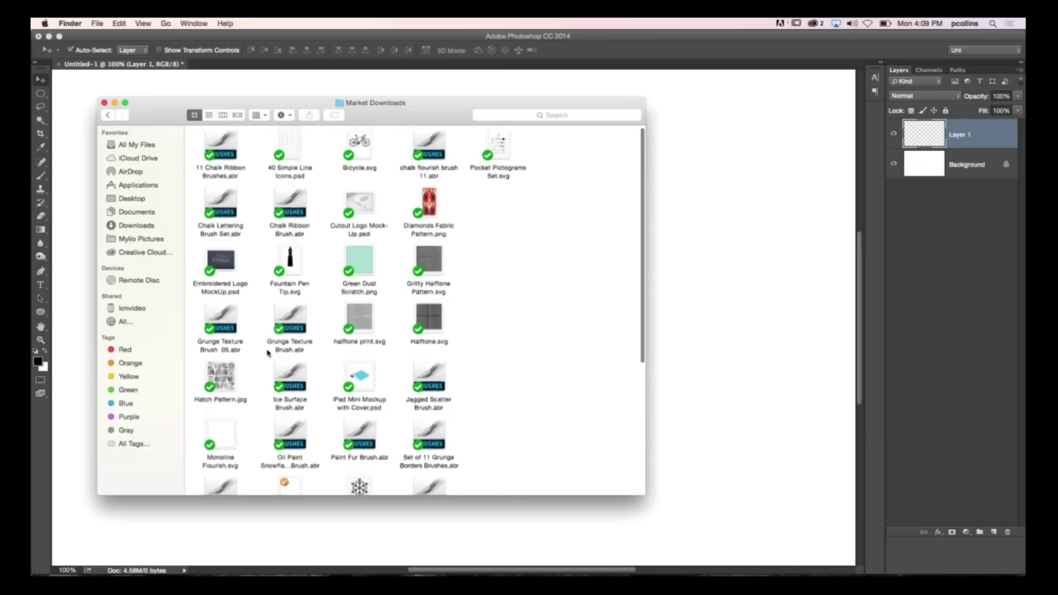
Open Pocket Pictograms Set.svg in Adobe Illustrator CC 2014 and move its document window clear of the folder window
left_click(505, 156)
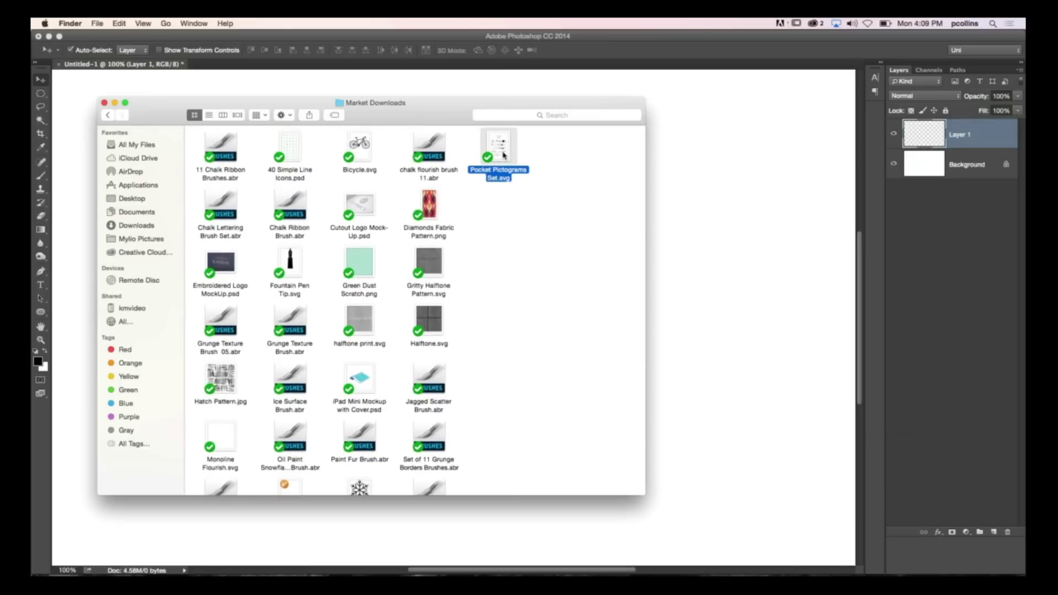
right_click(504, 155)
mouse_move(526, 167)
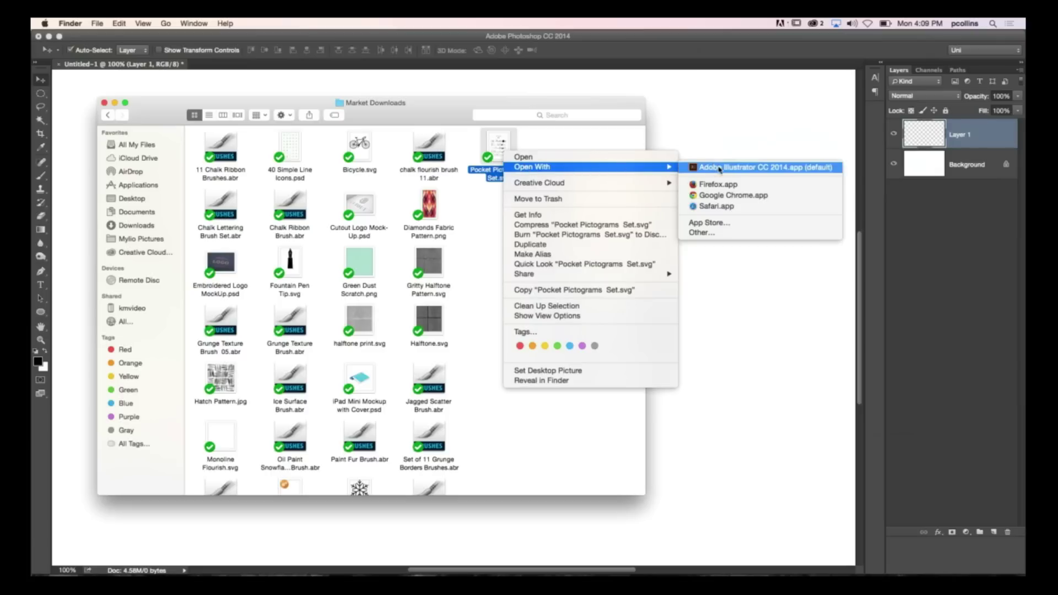
left_click(719, 168)
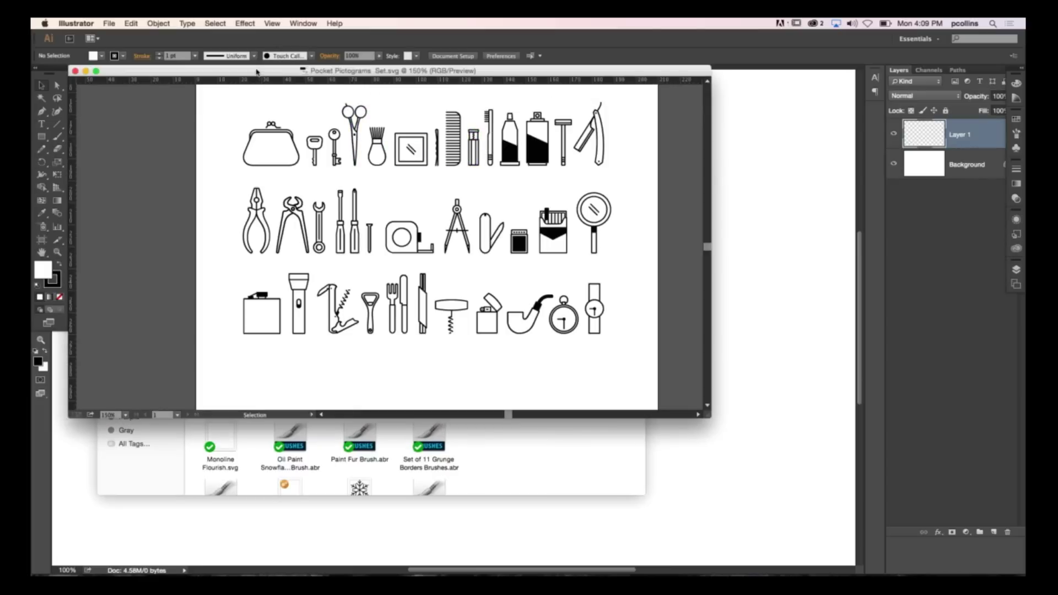
left_click_drag(256, 72, 627, 165)
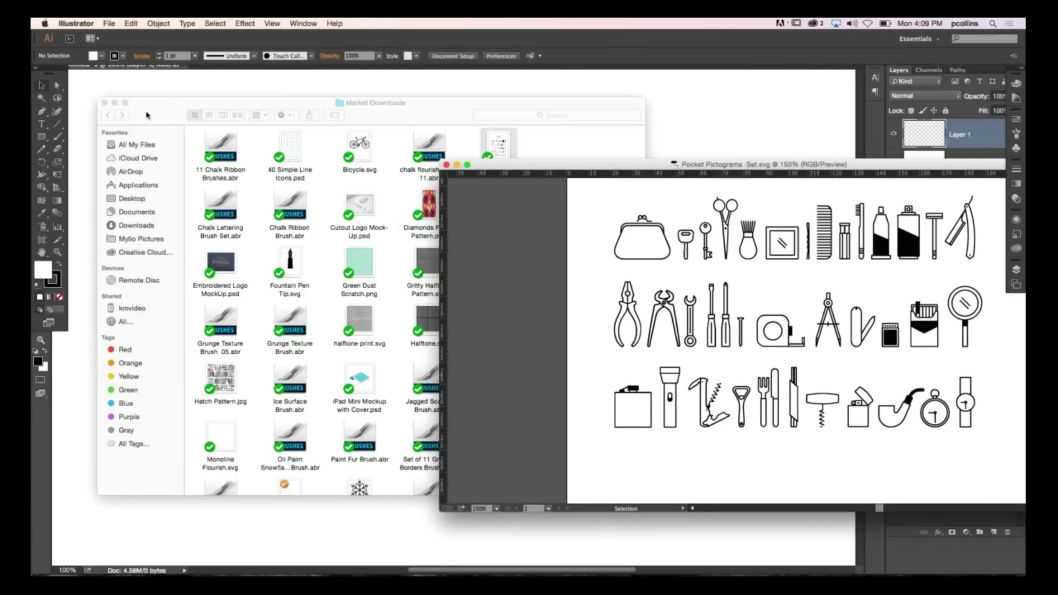
Select all rows of pictograms in Illustrator and place them in the blank Photoshop document as a vector smart object
key("super+Tab")
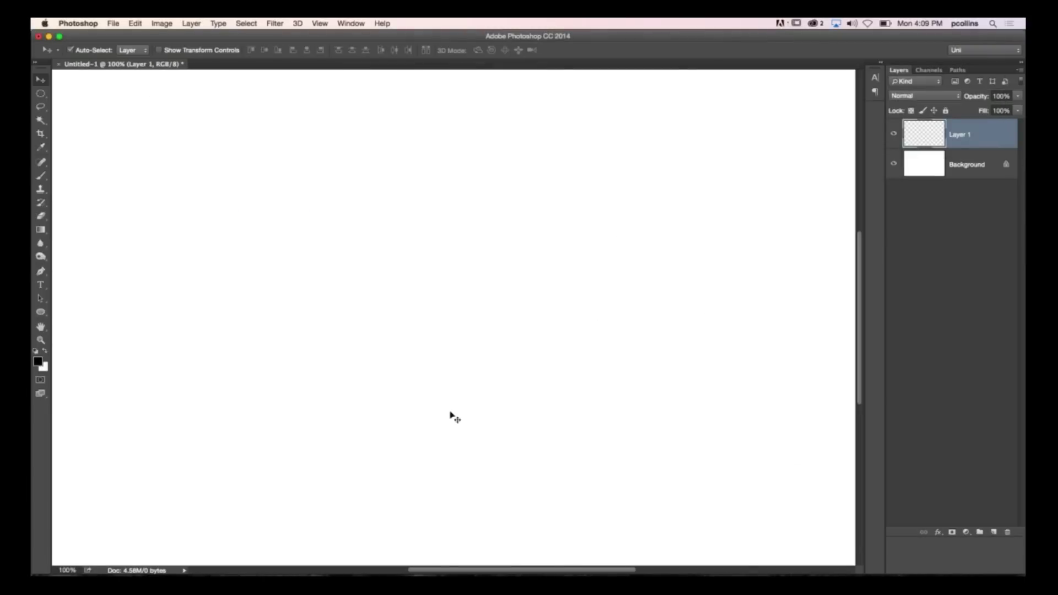
mouse_move(526, 562)
left_click(496, 551)
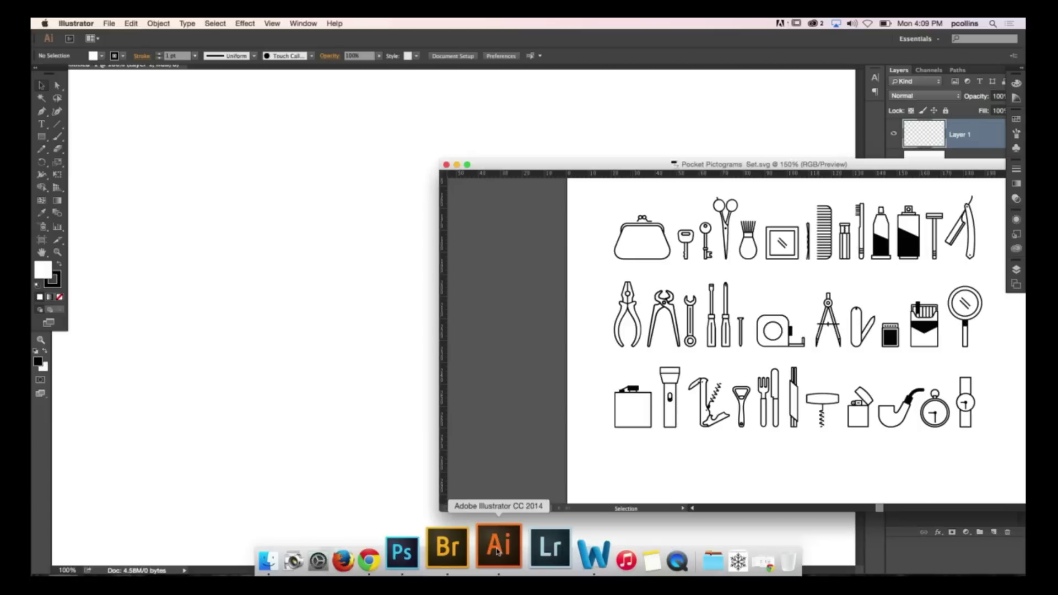
left_click(666, 398)
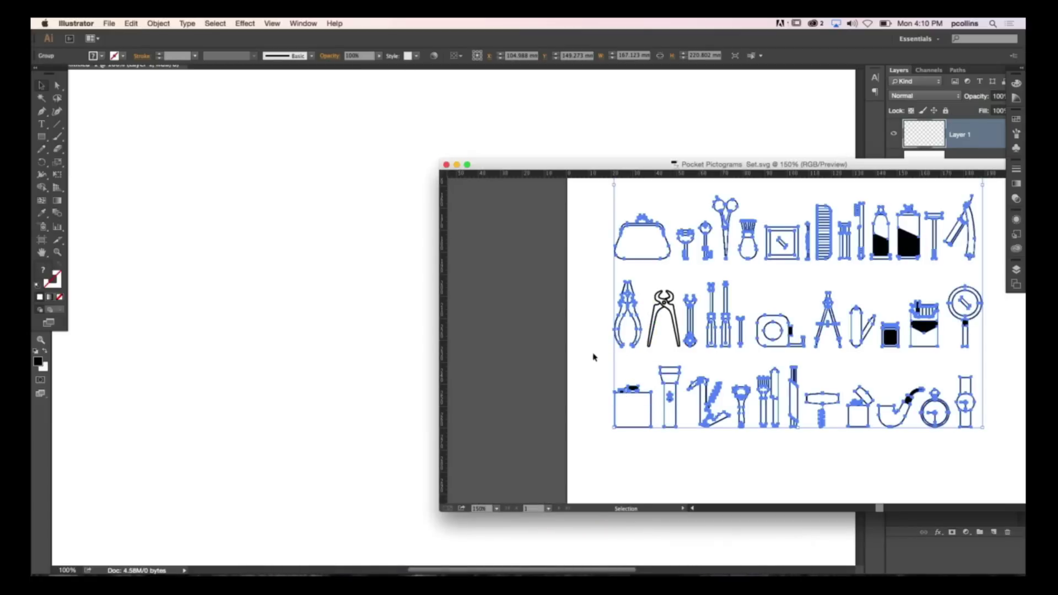
key("super+minus")
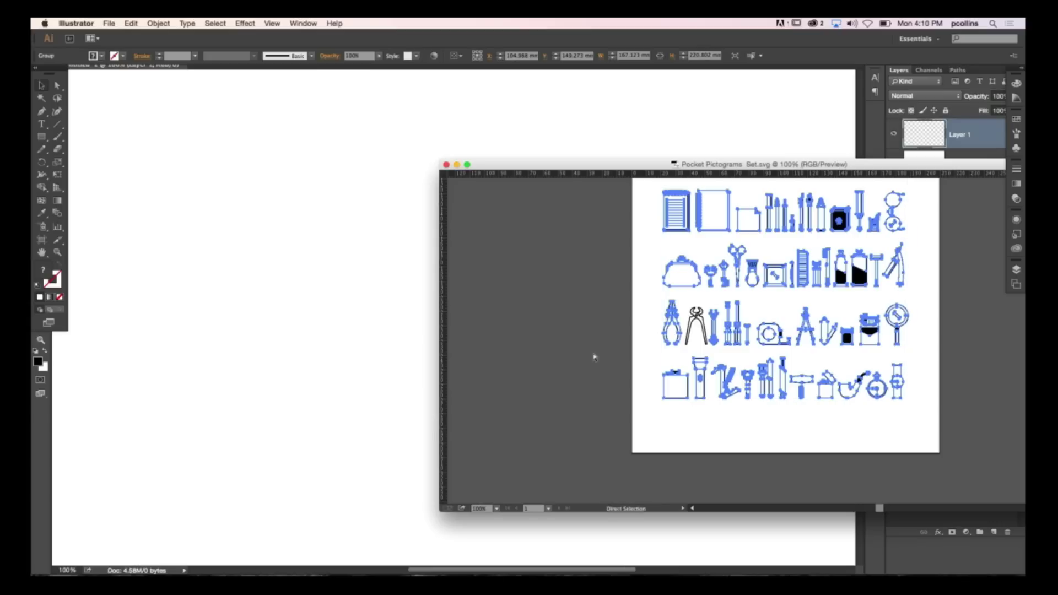
key("super+minus")
left_click(685, 206)
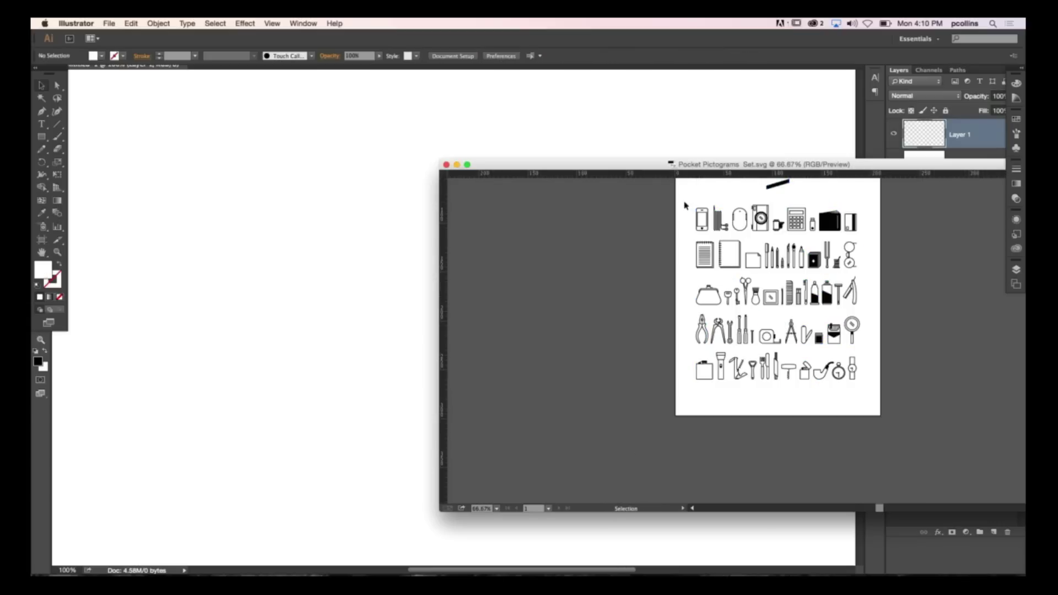
left_click_drag(685, 210, 874, 394)
left_click_drag(771, 296, 304, 236)
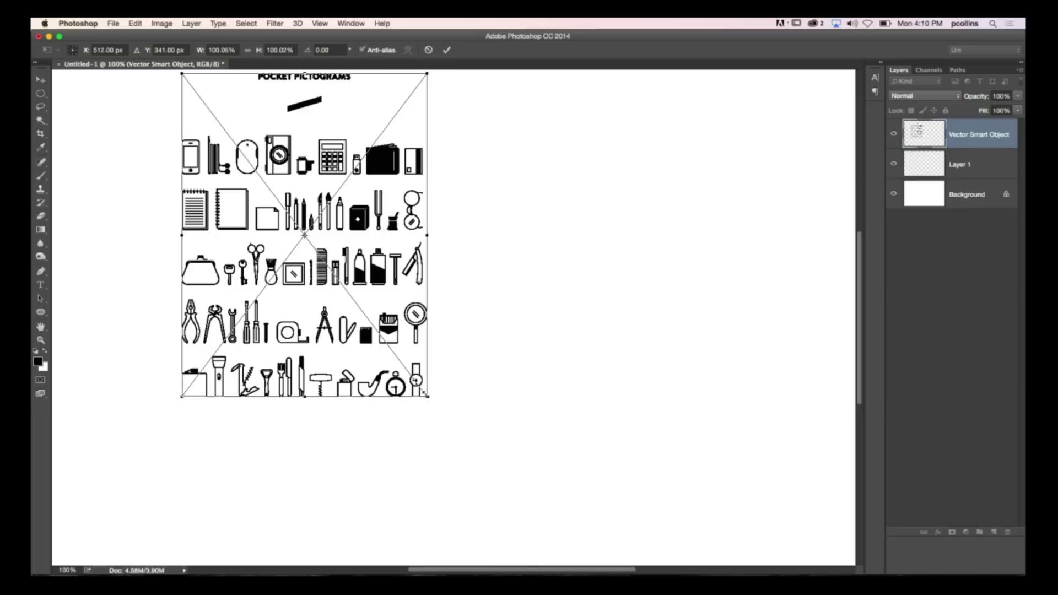
Enlarge the placed pictograms, commit the placement, and delete the Vector Smart Object layer
left_click_drag(428, 396, 534, 535)
key("Return")
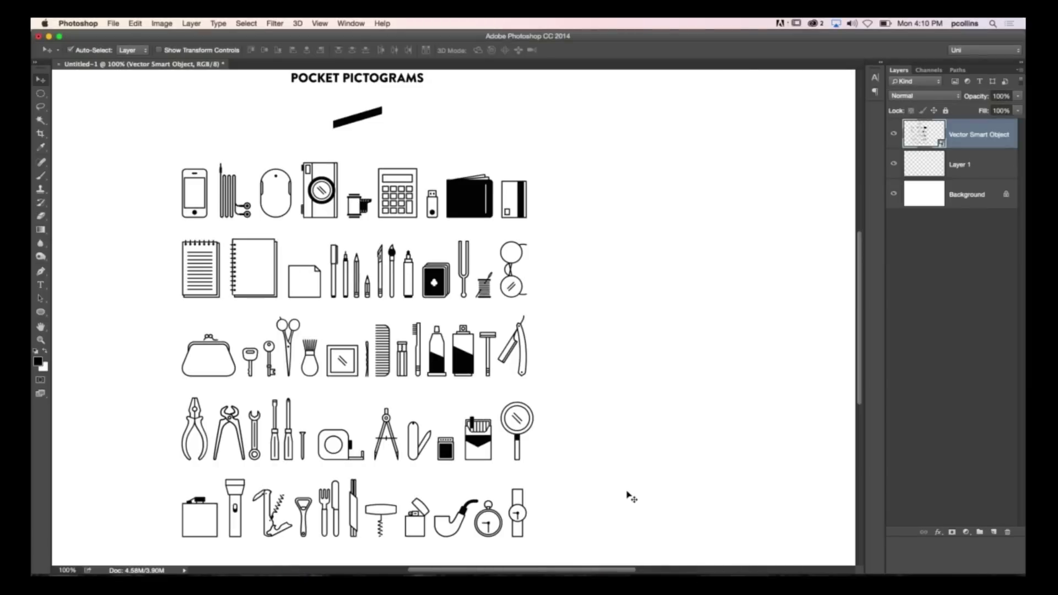
key("Delete")
Reopen the Market Downloads folder through the Creative Cloud app and enlarge its window until Pocket Pictograms Set.svg shows fully
mouse_move(545, 575)
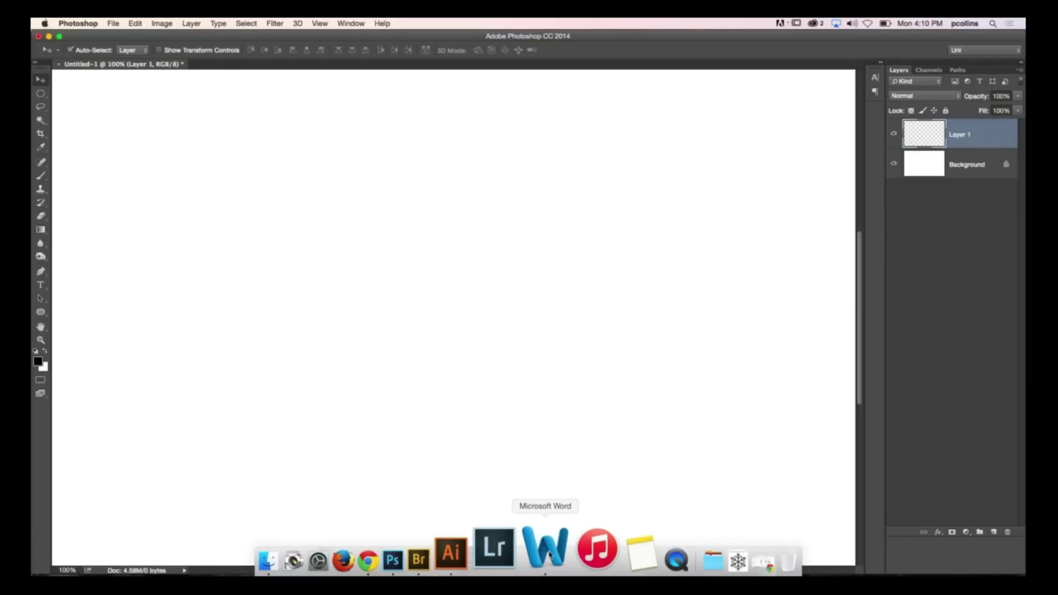
left_click(816, 24)
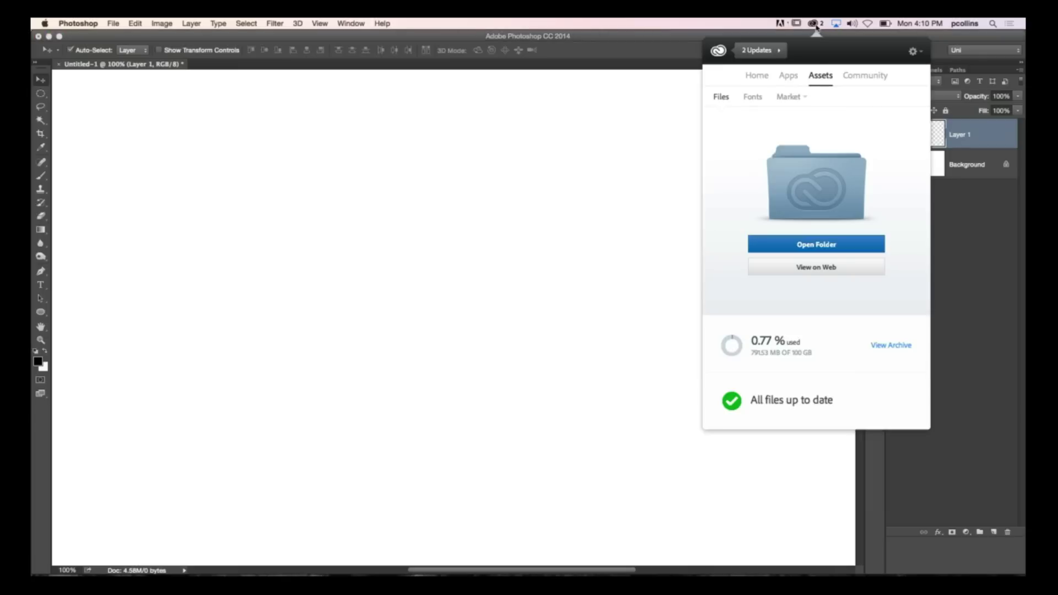
left_click(837, 242)
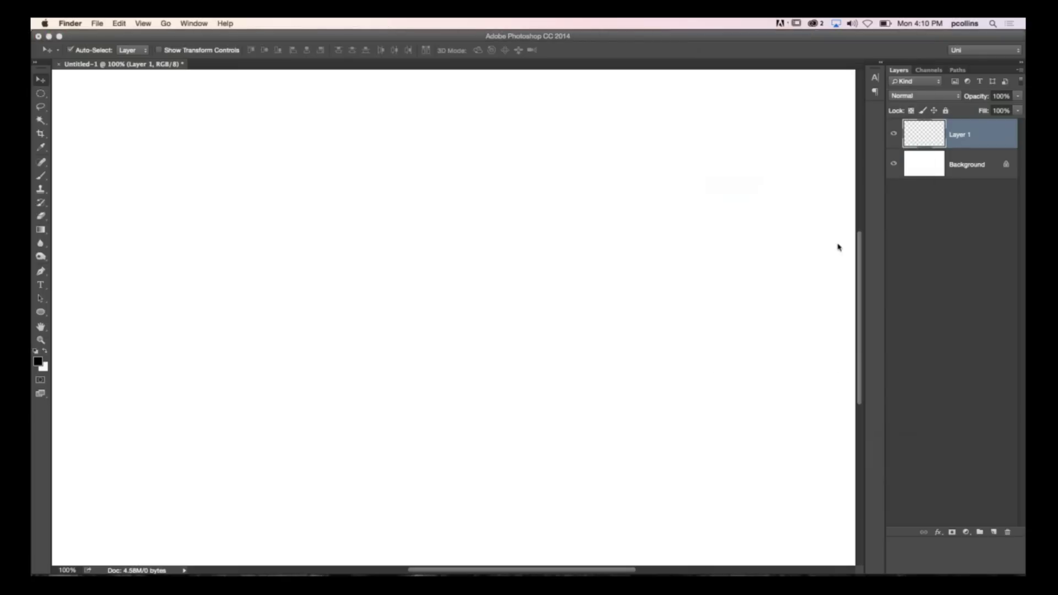
double_click(309, 249)
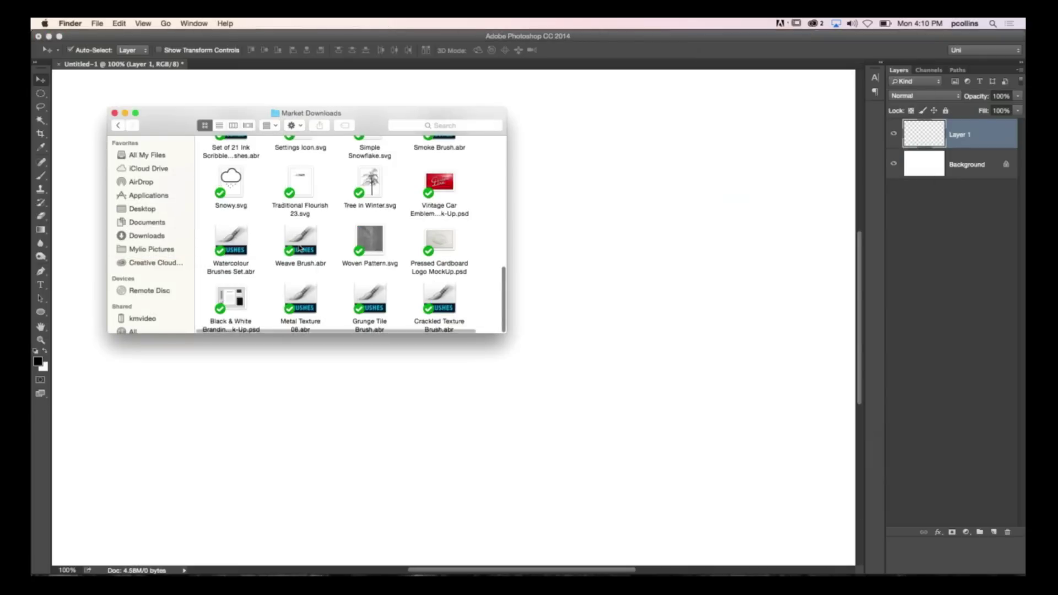
scroll(444, 235, "down", 5)
scroll(444, 236, "up", 8)
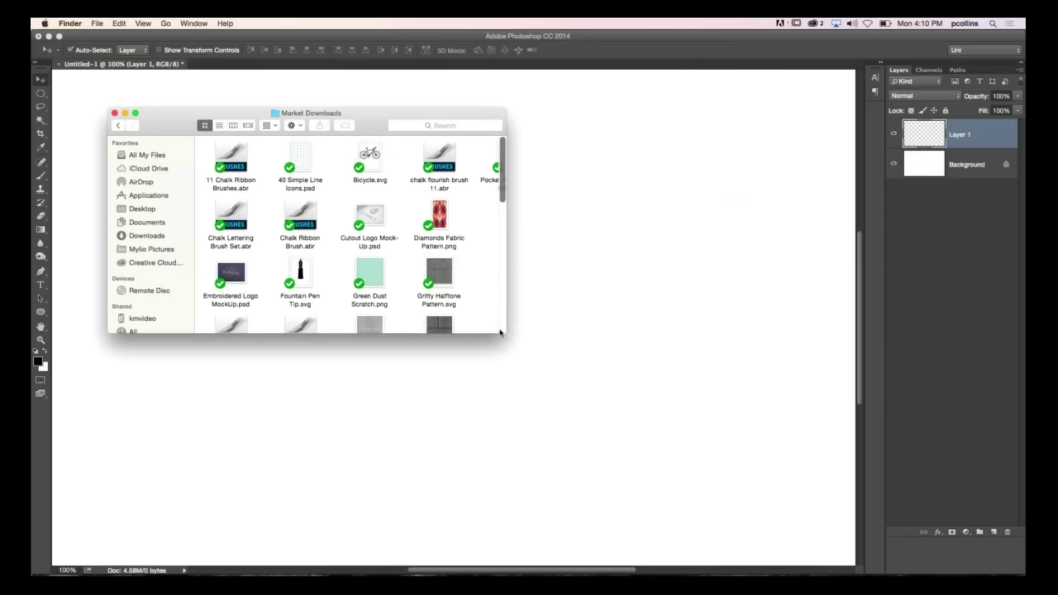
left_click_drag(505, 333, 632, 412)
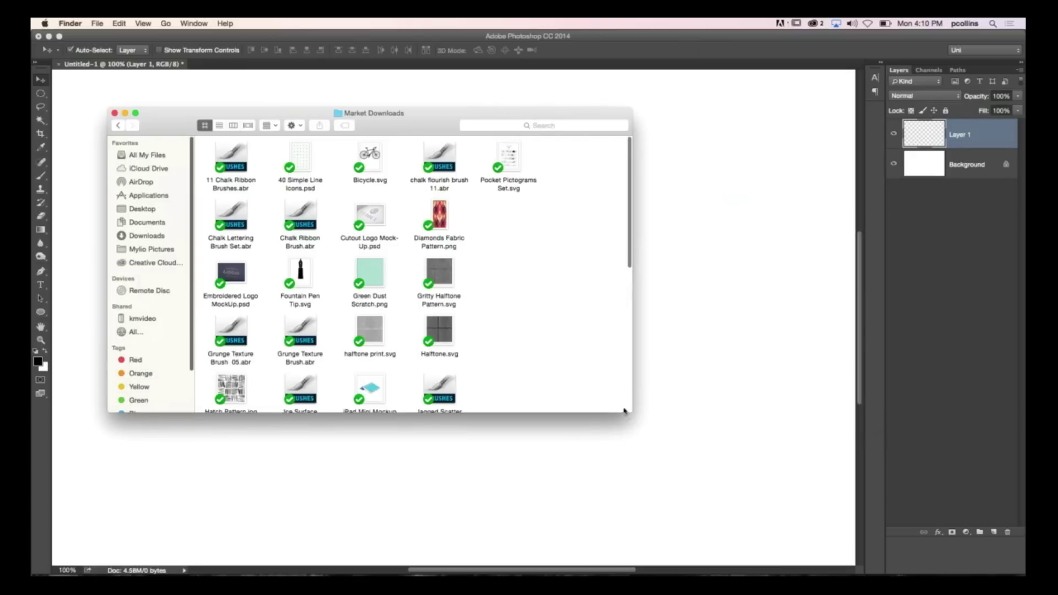
View Pocket Pictograms Set.svg on the Creative Cloud website
right_click(512, 169)
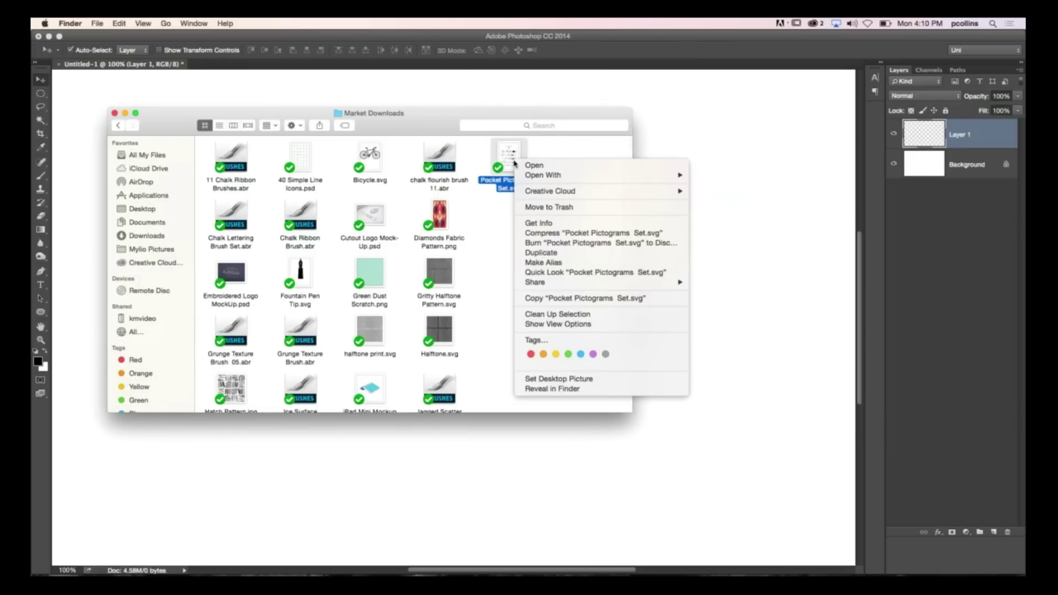
mouse_move(575, 193)
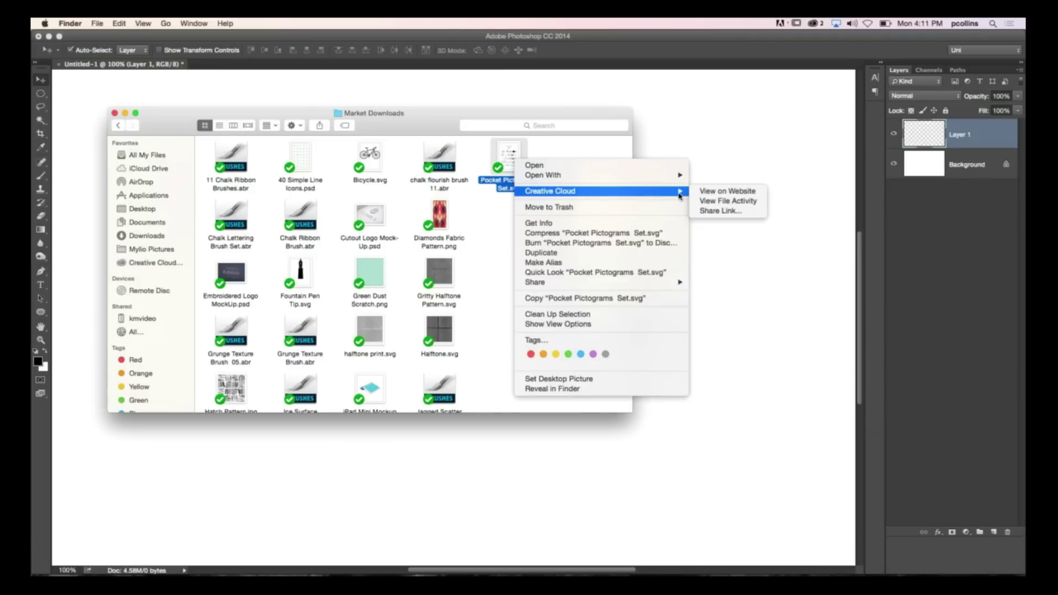
left_click(704, 196)
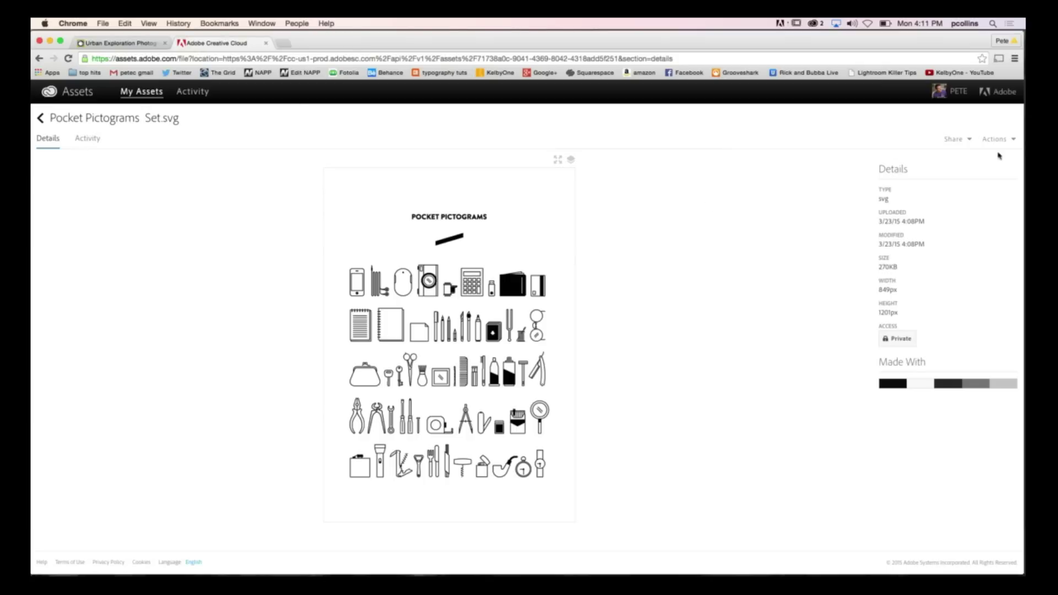
Download the Pocket Pictograms Set from the Creative Cloud assets page in PNG format
left_click(1013, 141)
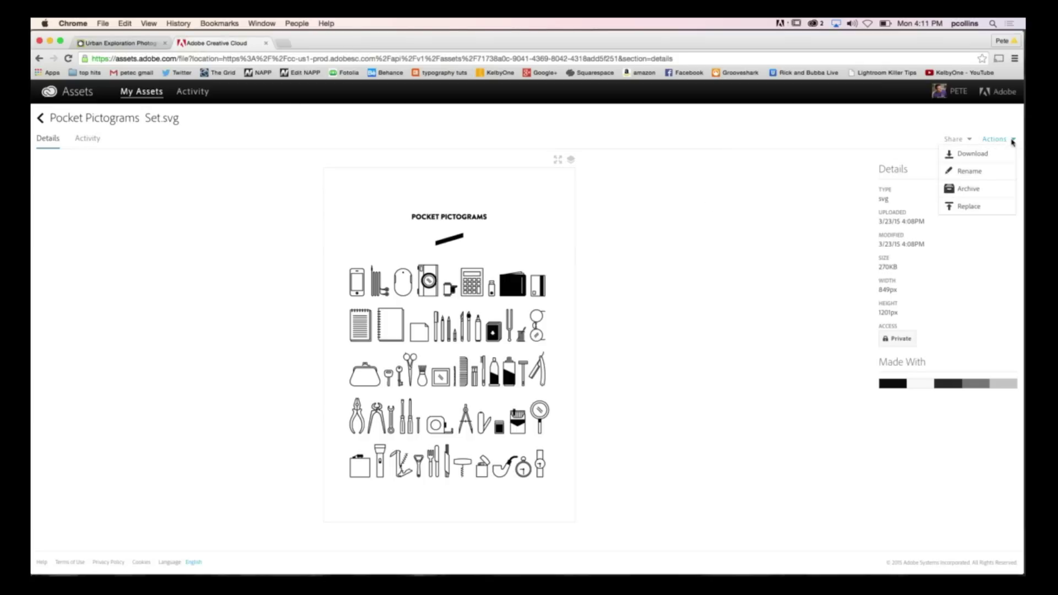
left_click(973, 154)
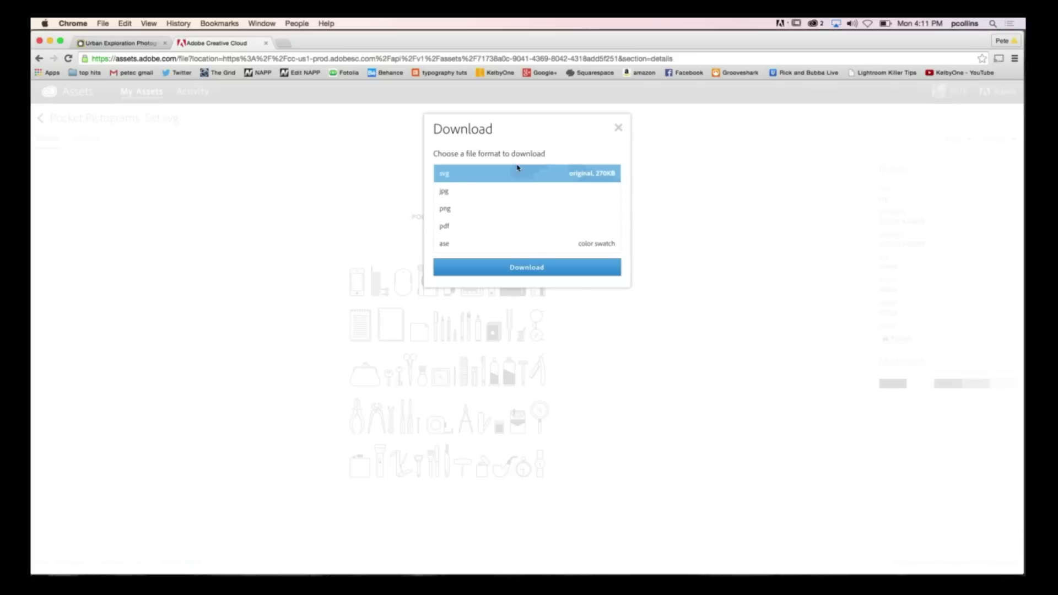
left_click(457, 211)
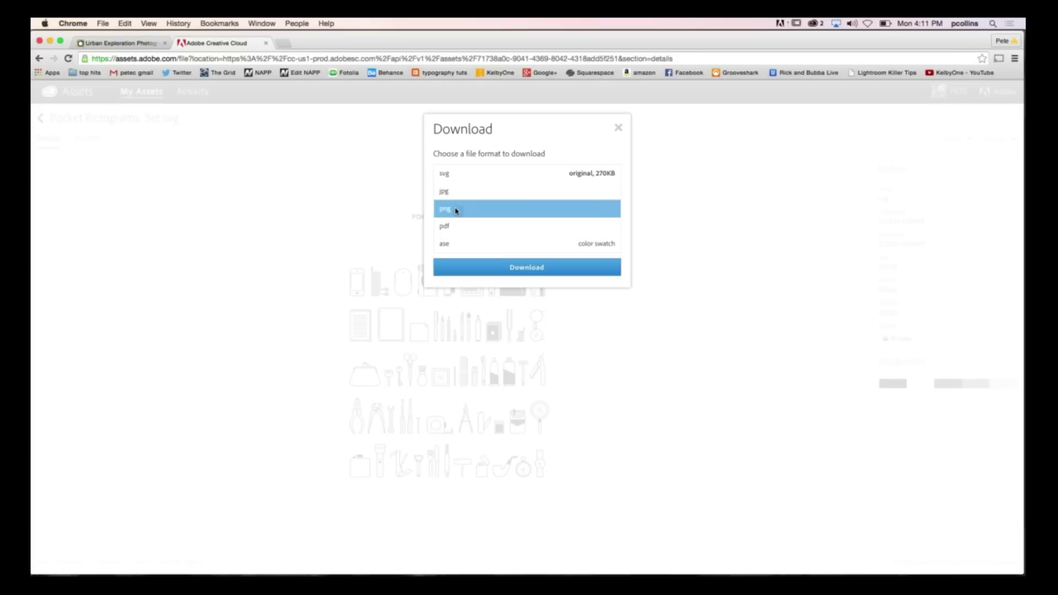
left_click(483, 267)
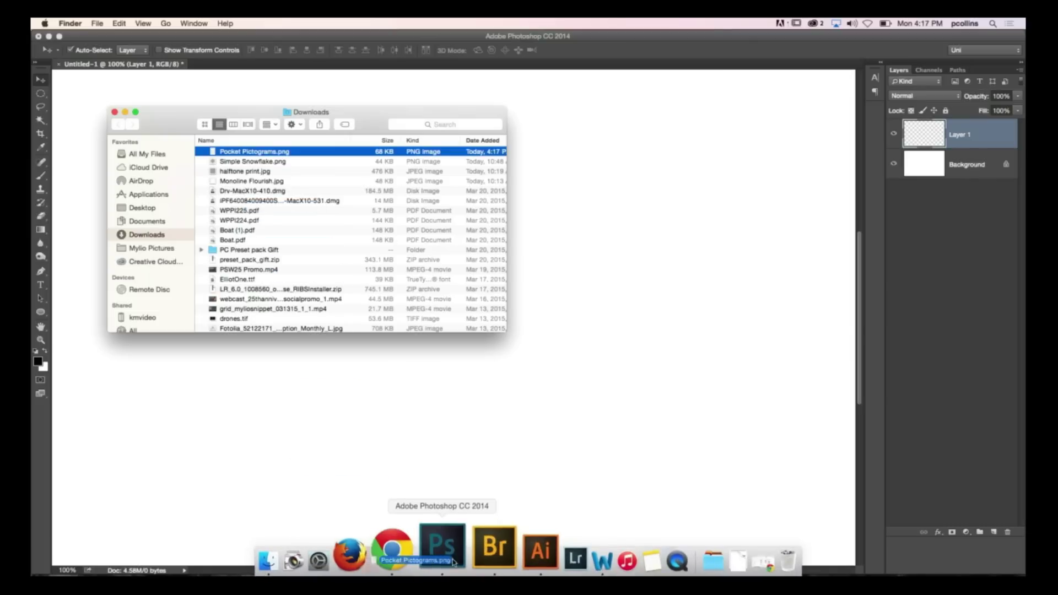
Open Pocket Pictograms.png in Photoshop and move its artwork slightly up and to the right
left_click(448, 551)
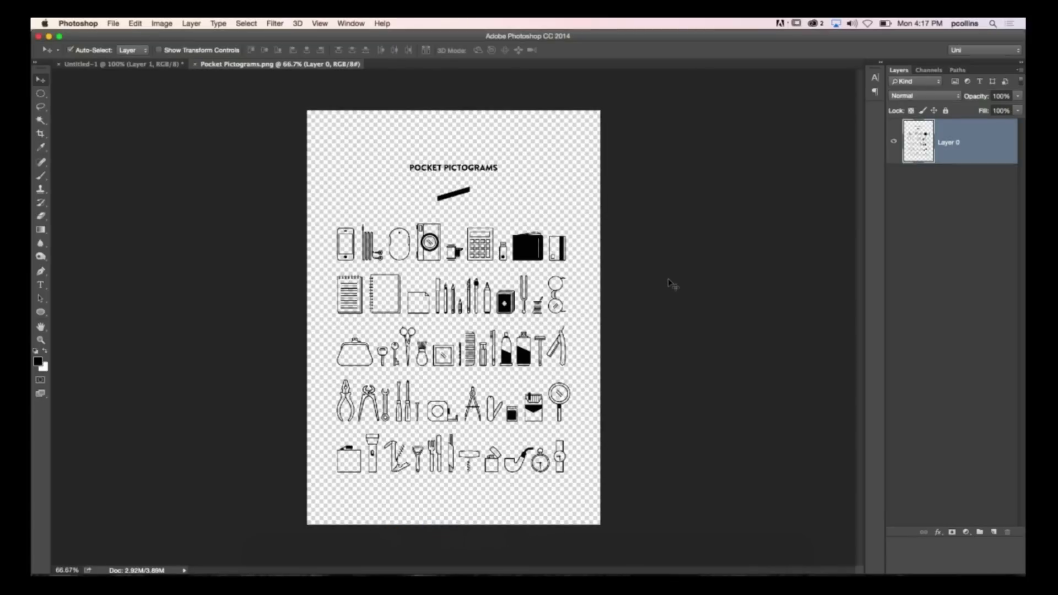
left_click_drag(475, 284, 530, 241)
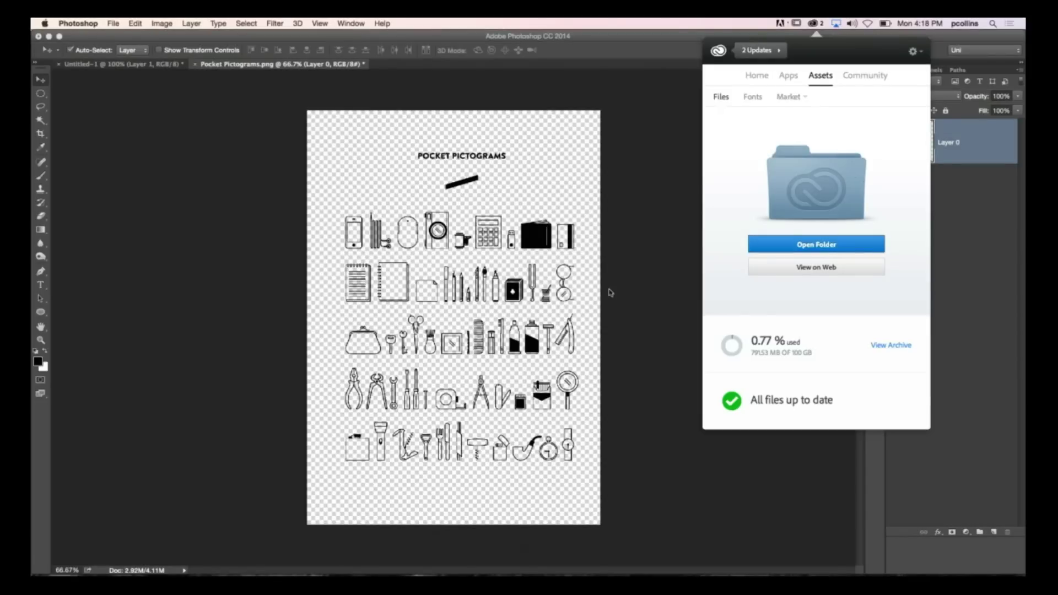
left_click(633, 272)
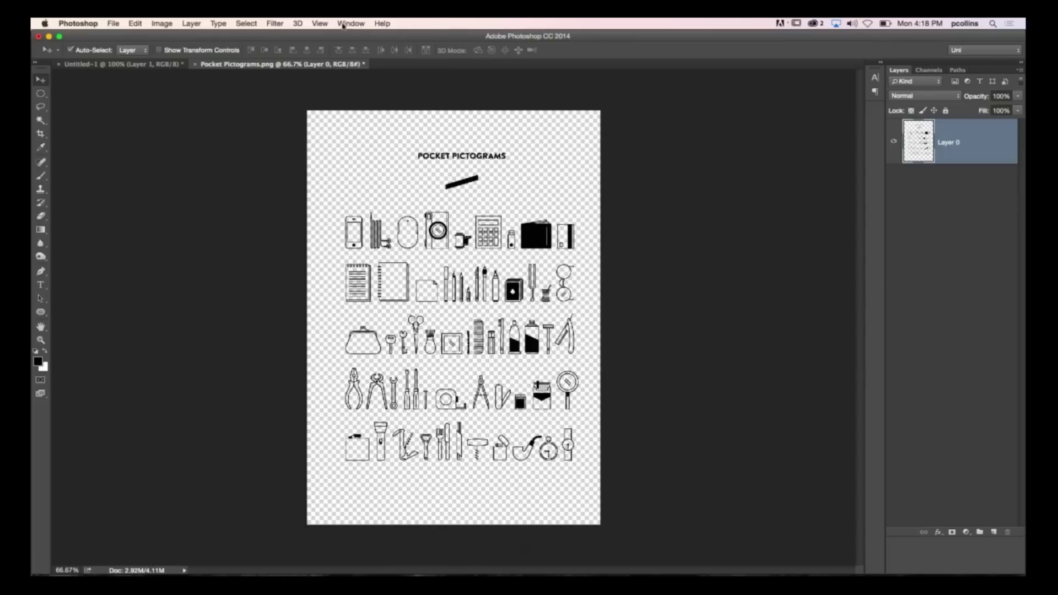
Look at the Creative Cloud Libraries inside Photoshop and close them again
left_click(271, 25)
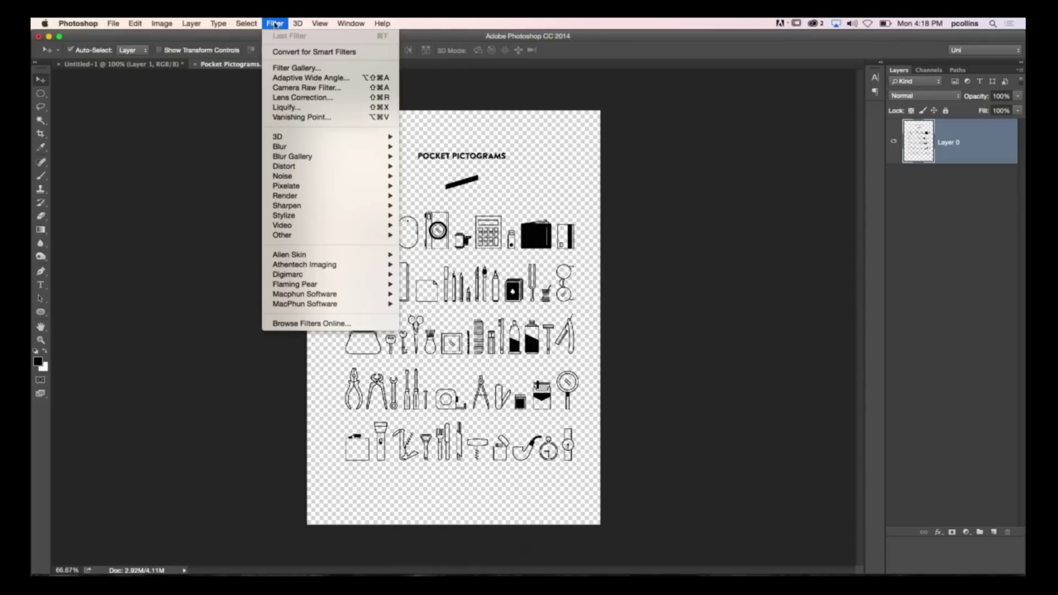
mouse_move(367, 26)
left_click(363, 234)
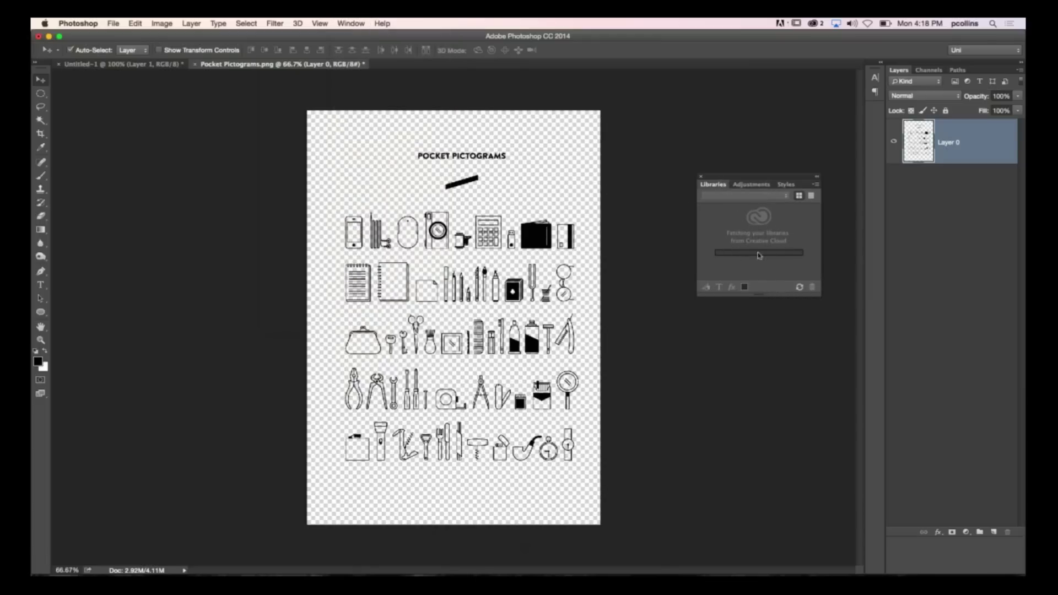
left_click(701, 177)
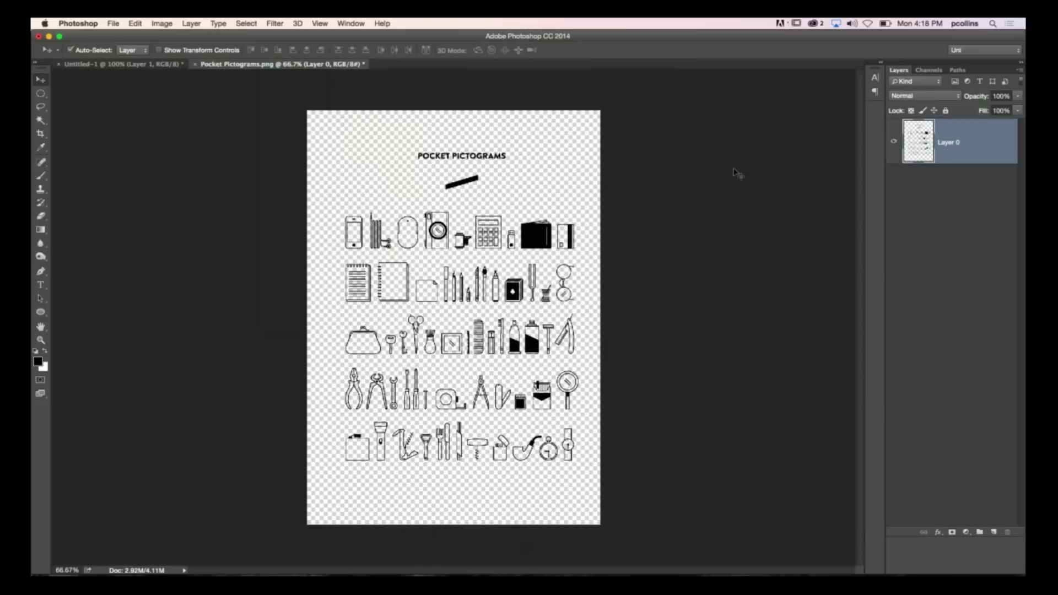
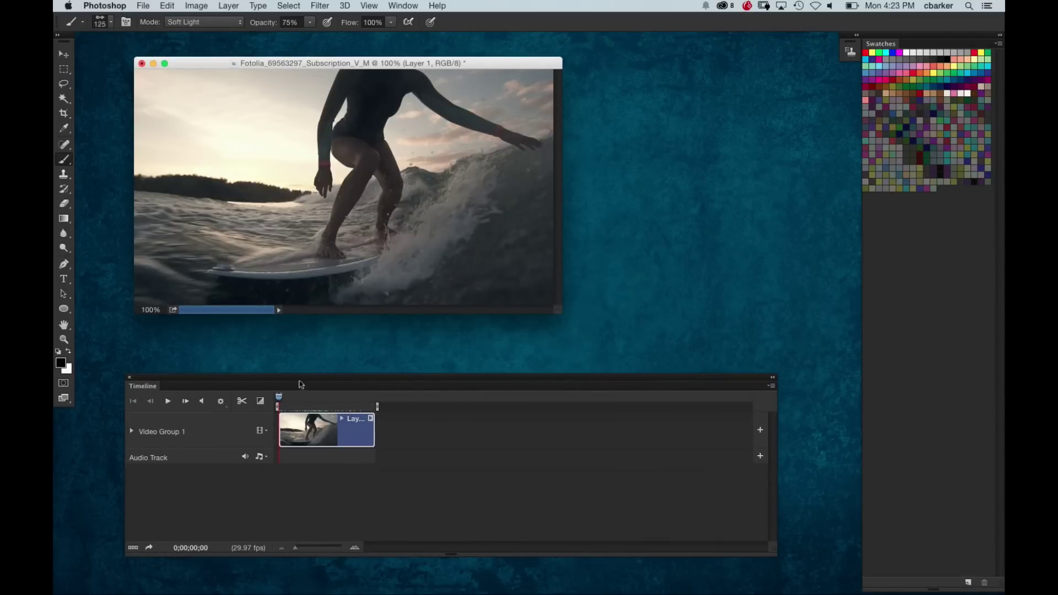
Shift the Timeline slightly, then show the Layers panel and float it at a compact size beside the surfing video
left_click_drag(280, 398, 244, 382)
left_click_drag(384, 380, 378, 381)
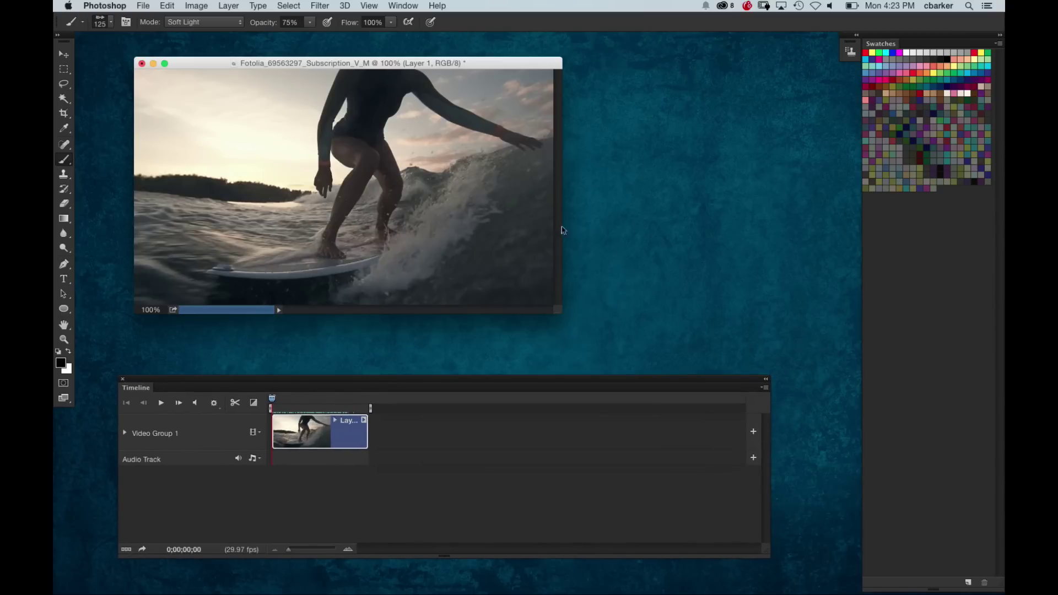
left_click(394, 4)
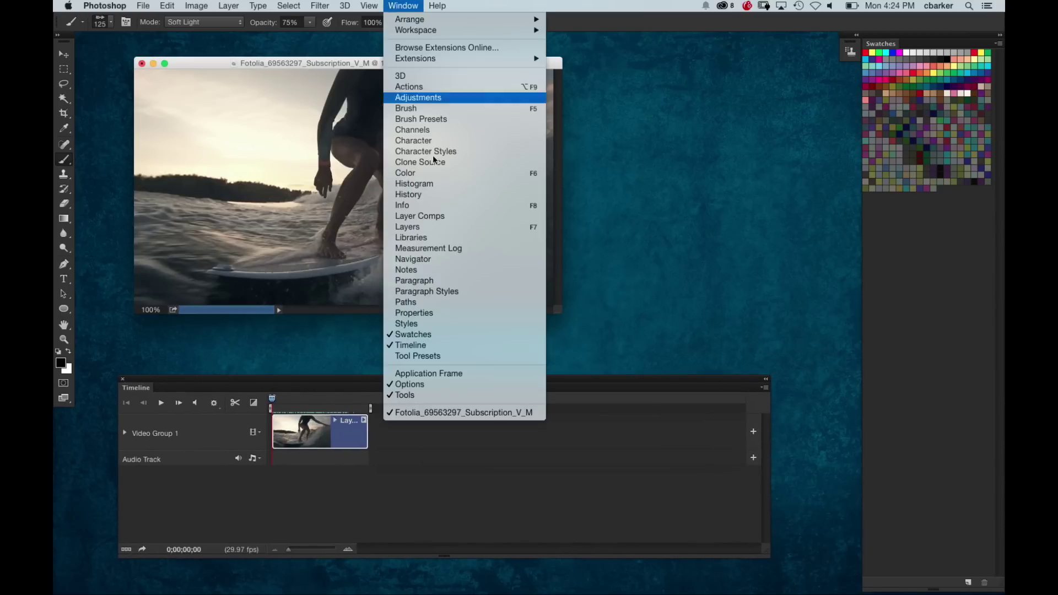
left_click(446, 227)
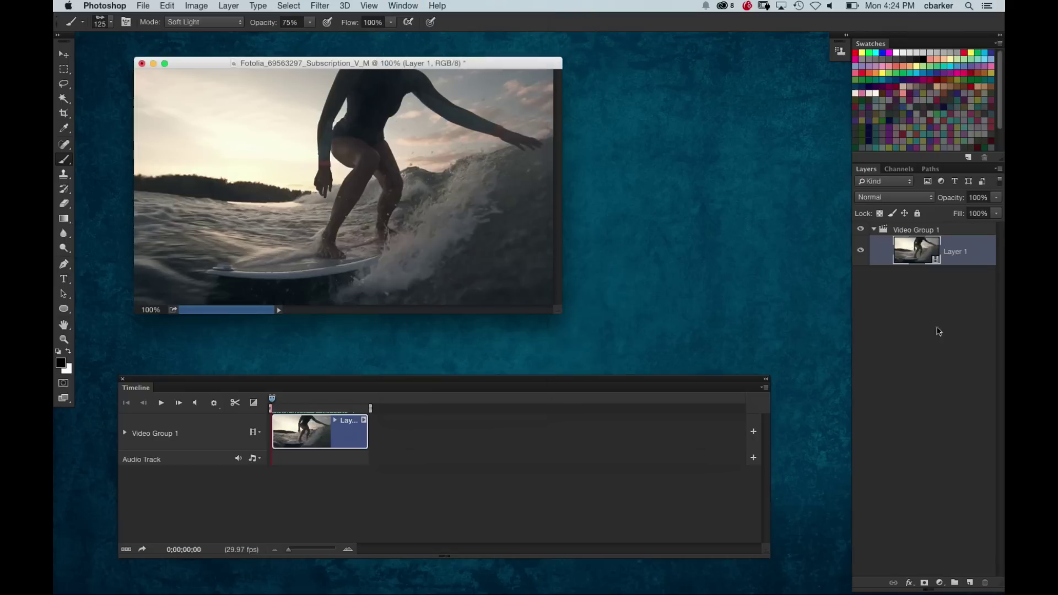
left_click_drag(871, 172, 621, 57)
left_click_drag(727, 190, 750, 250)
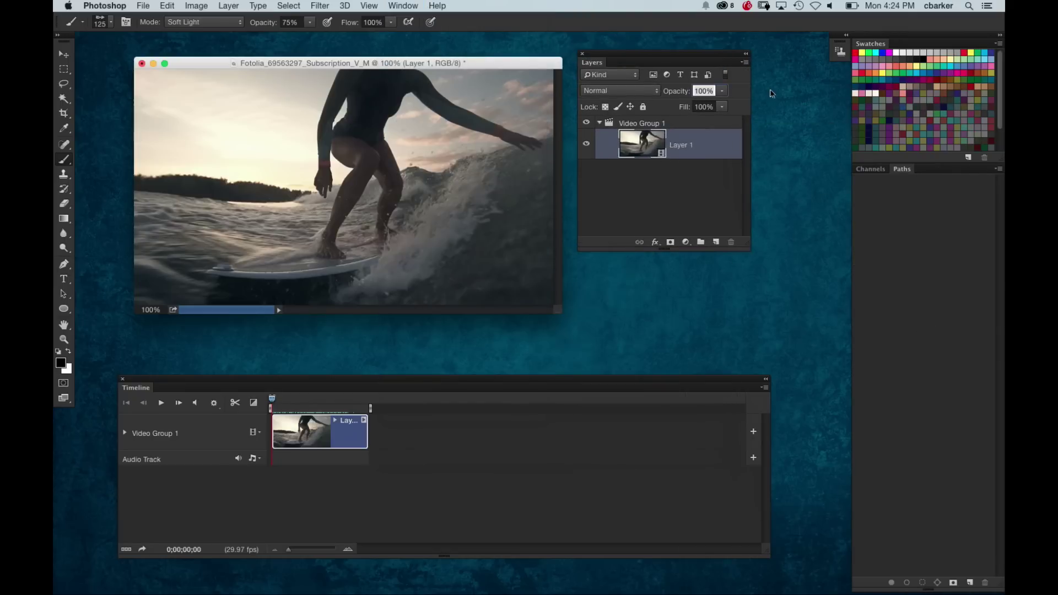
Convert video Layer 1 to a Smart Object and move it out of and above Video Group 1
right_click(704, 152)
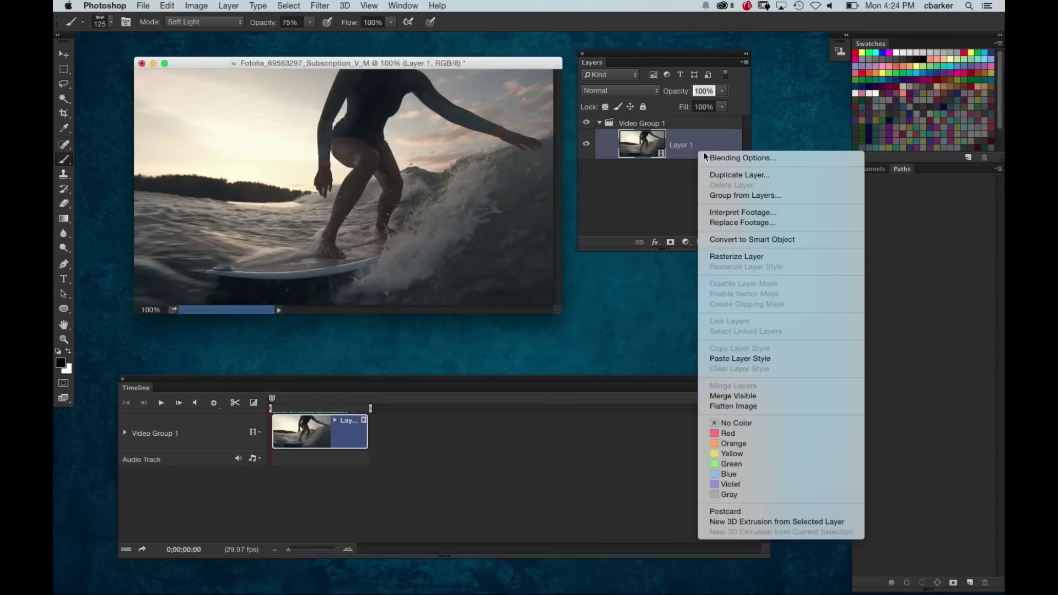
left_click(749, 239)
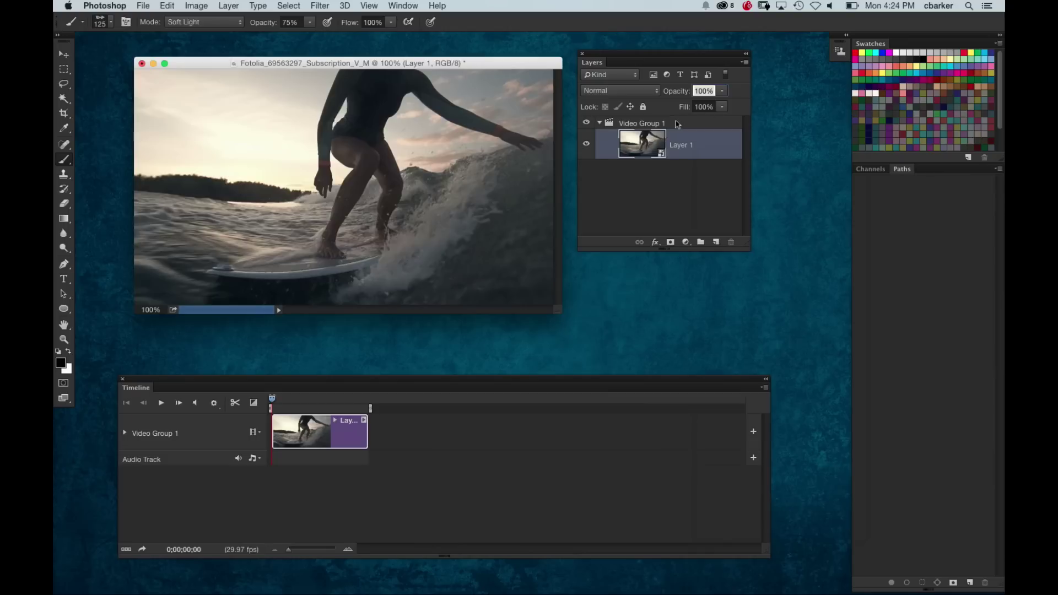
left_click_drag(659, 140, 673, 120)
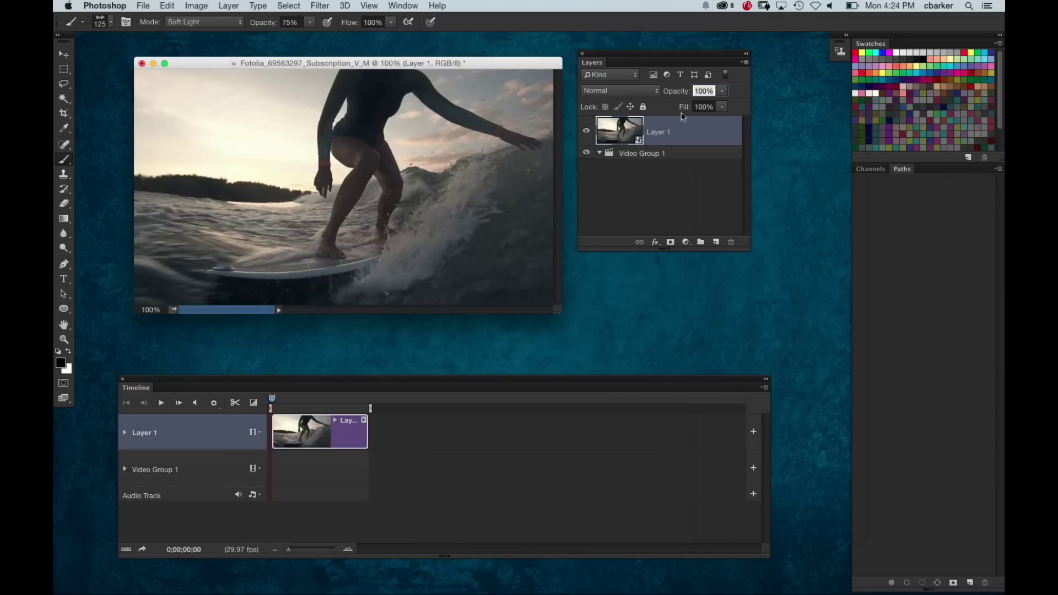
Preview the clip, return to its first frame, and duplicate Layer 1 with New Smart Object via Copy
left_click_drag(272, 398, 274, 402)
key("space")
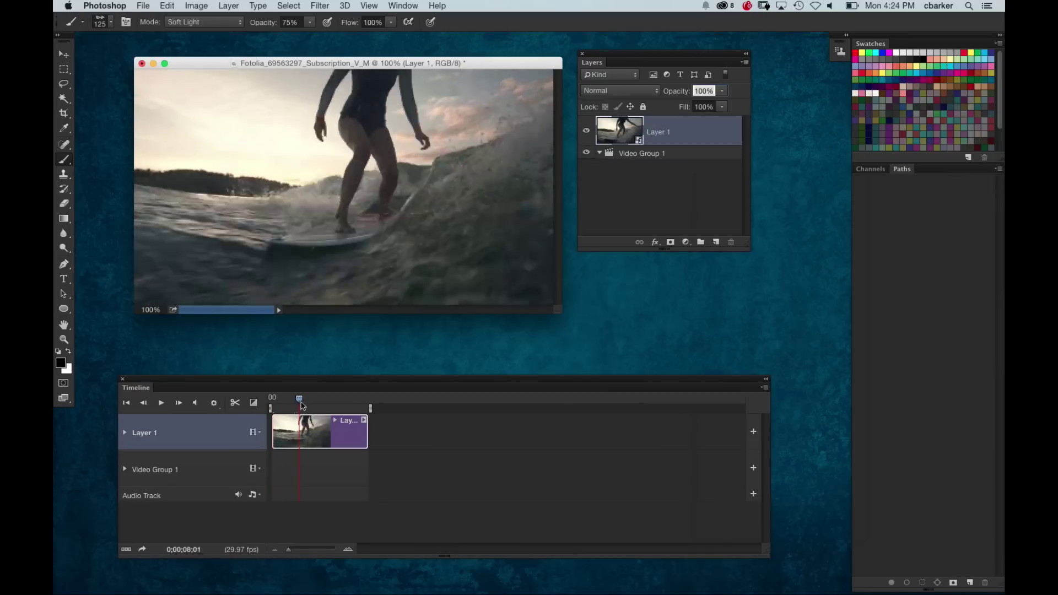
key("Home")
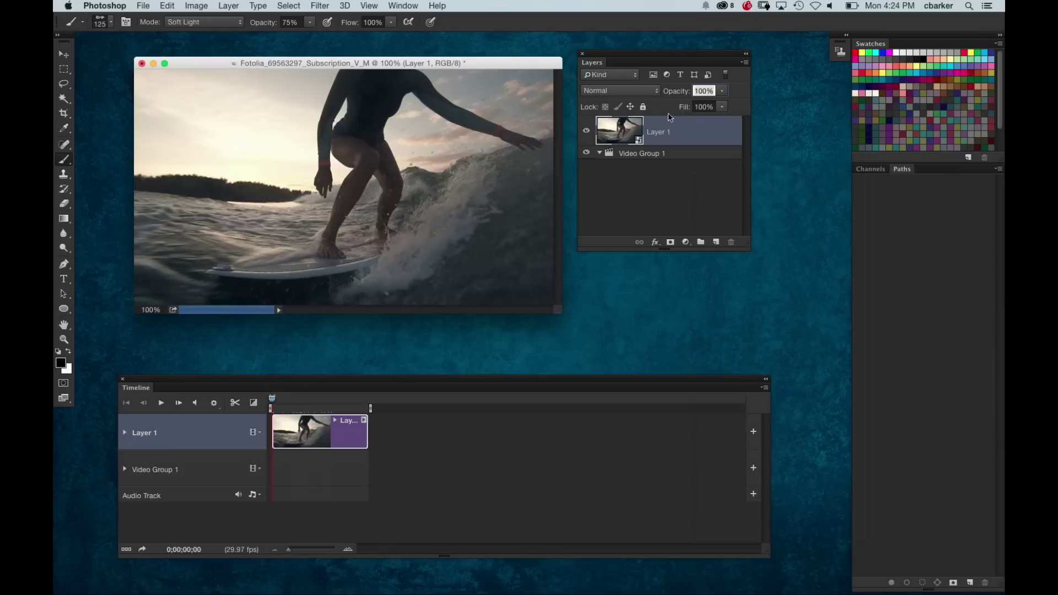
right_click(706, 130)
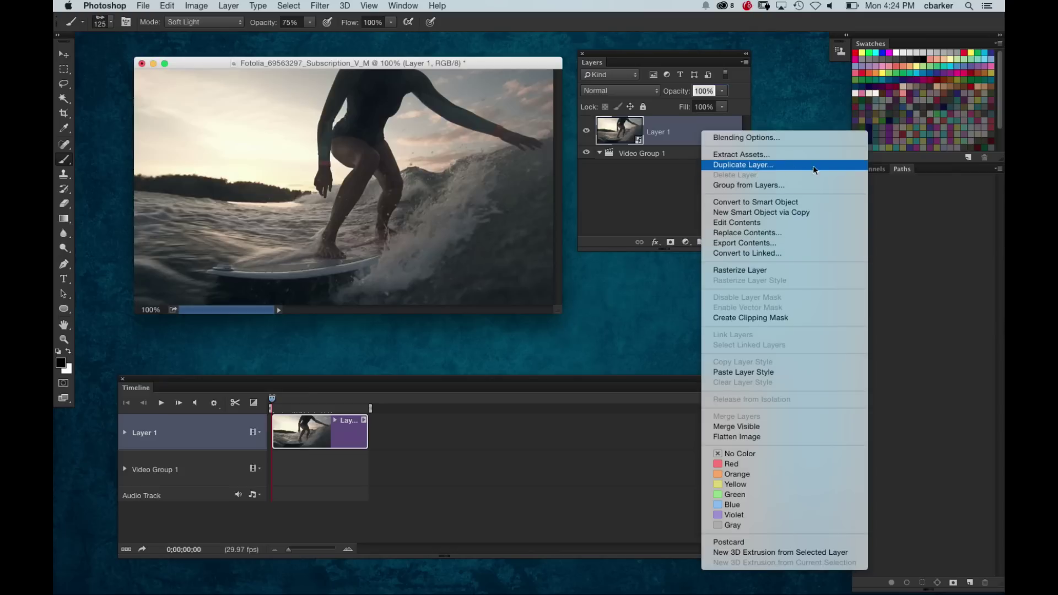
left_click(825, 214)
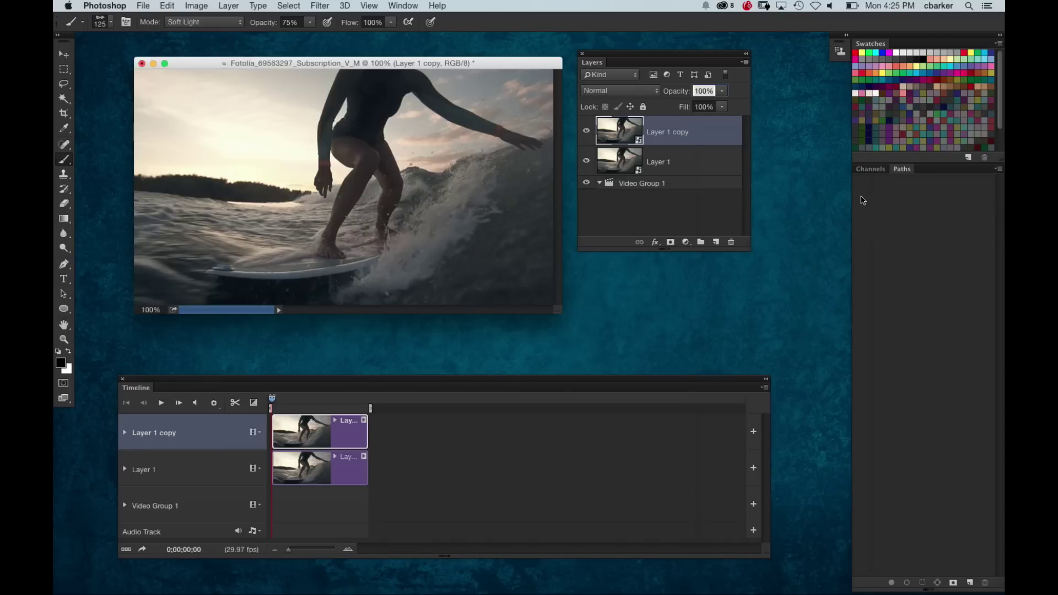
Add an Invert adjustment layer inside the contents of the Layer 1 copy Smart Object, then save and close the contents
double_click(639, 141)
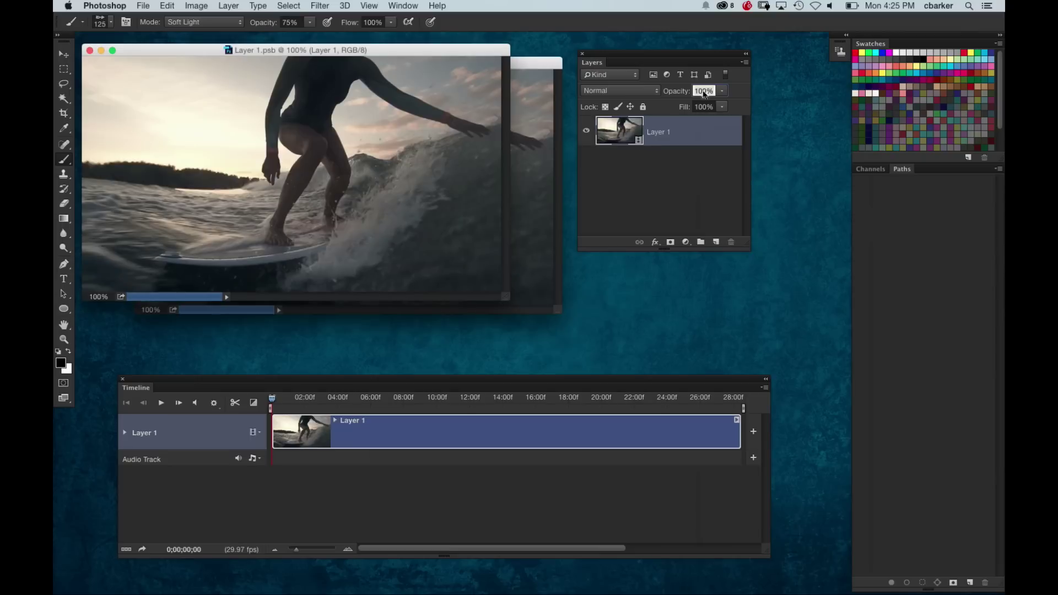
left_click_drag(284, 401, 871, 425)
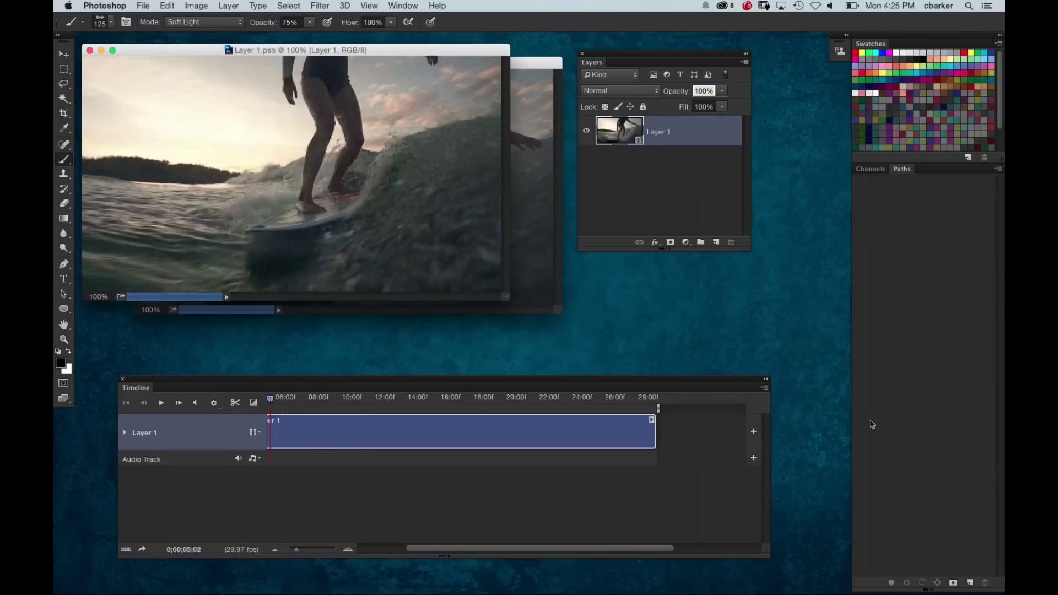
left_click(685, 242)
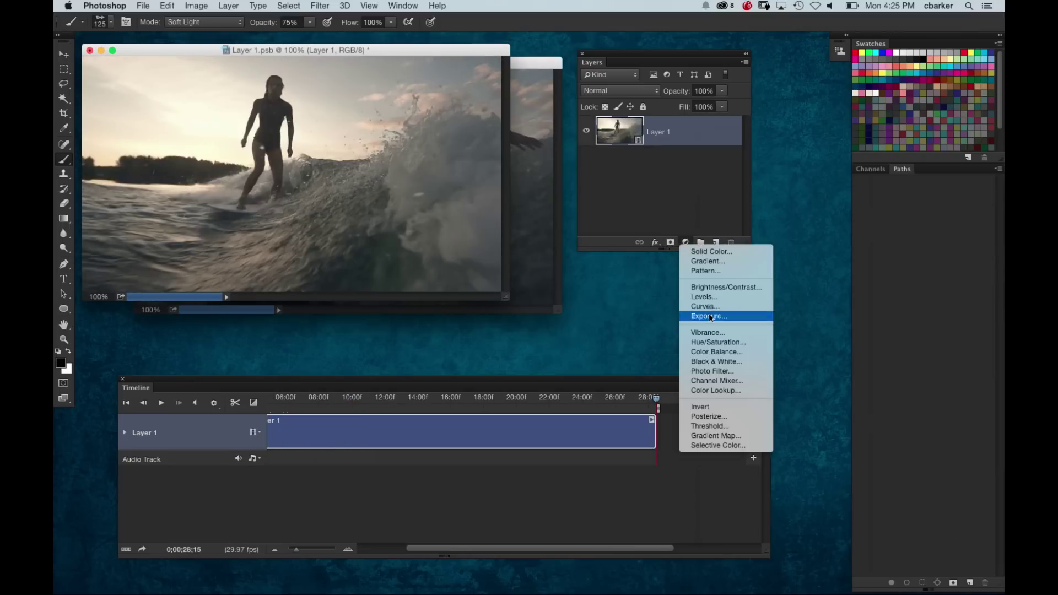
left_click(718, 408)
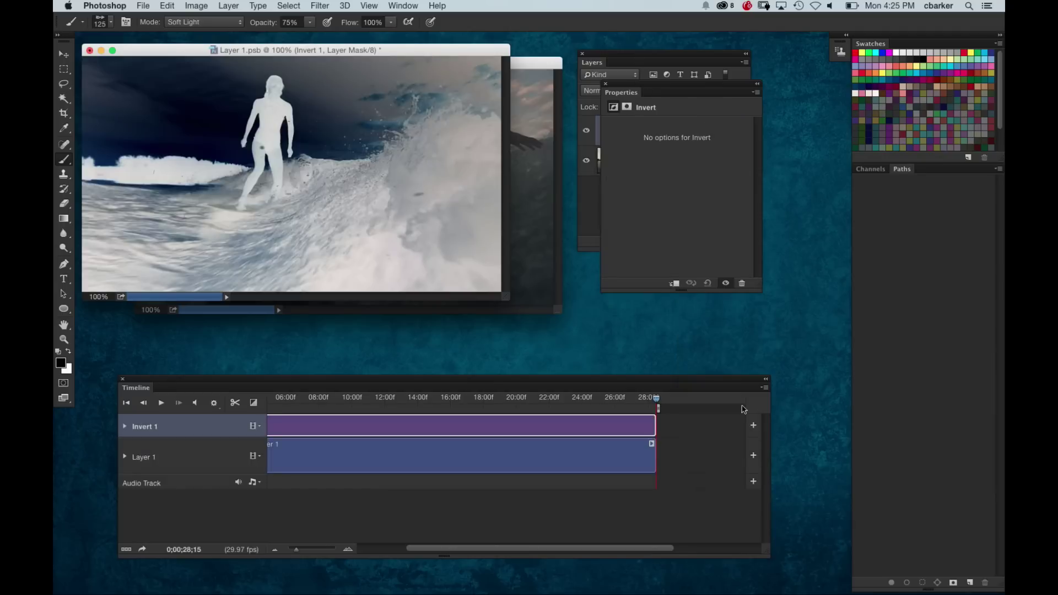
left_click_drag(323, 403, 496, 401)
key("super+s")
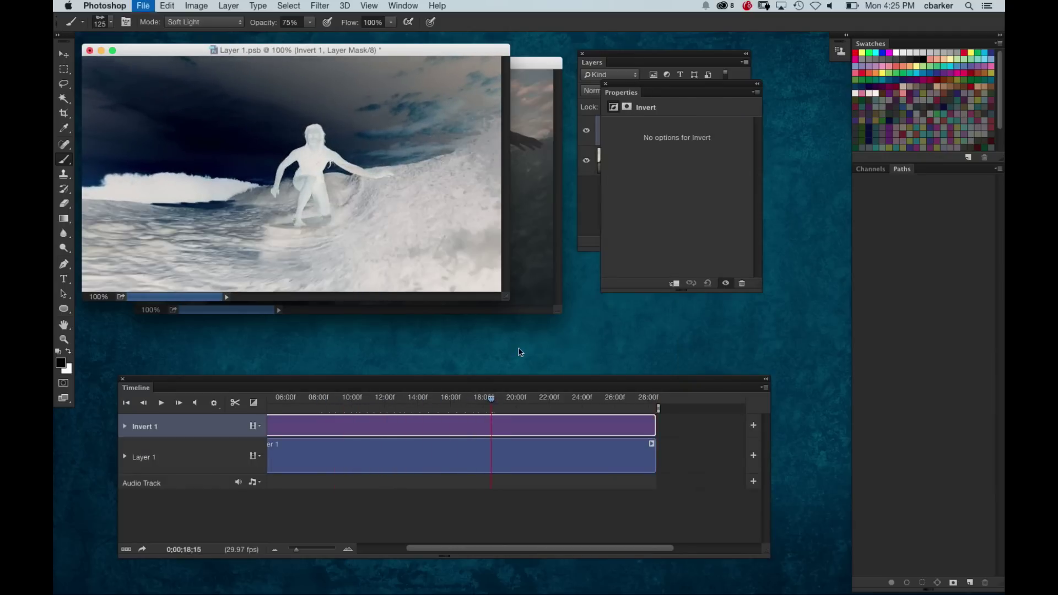
key("super+w")
Move the playhead to 0;00;12;07, move the Properties panel aside, and toggle Layer 1 copy's visibility to compare both clips
left_click_drag(284, 401, 313, 401)
left_click_drag(648, 92, 788, 175)
left_click(585, 130)
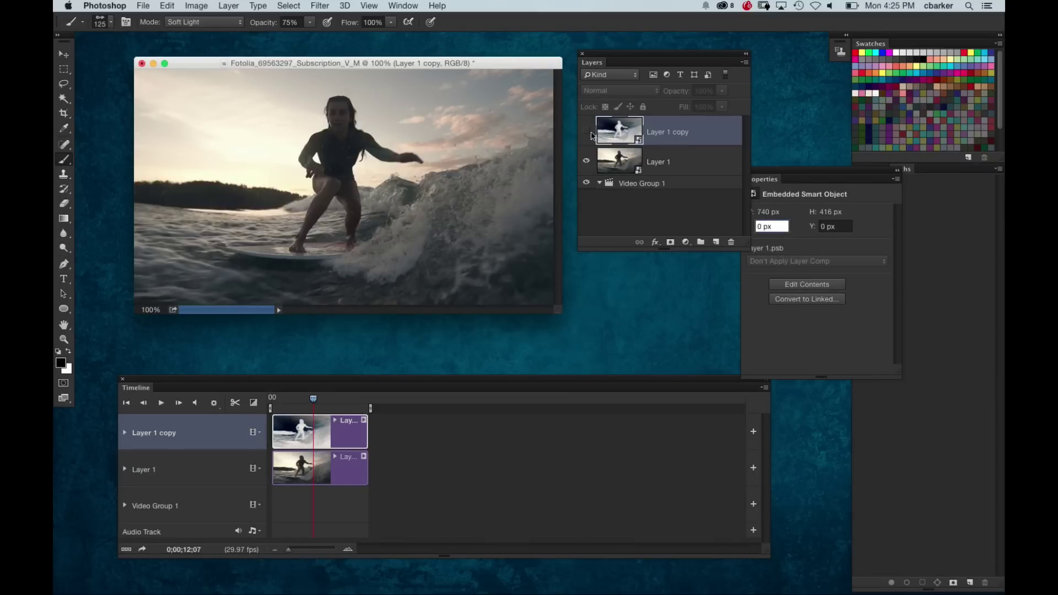
left_click(586, 131)
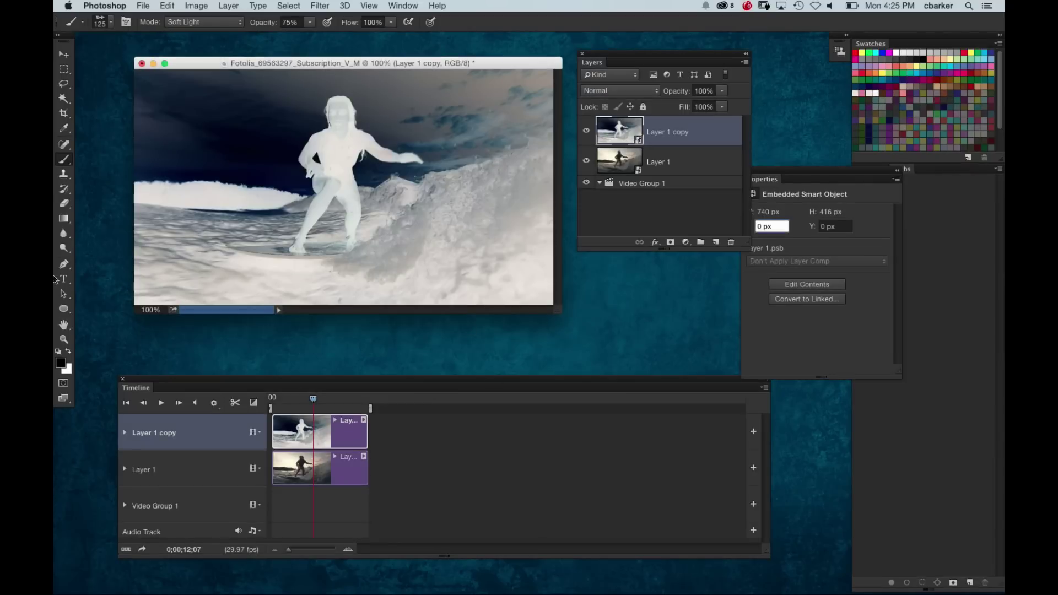
Add the text SURFING over the inverted video and commit it
left_click(62, 279)
left_click(202, 191)
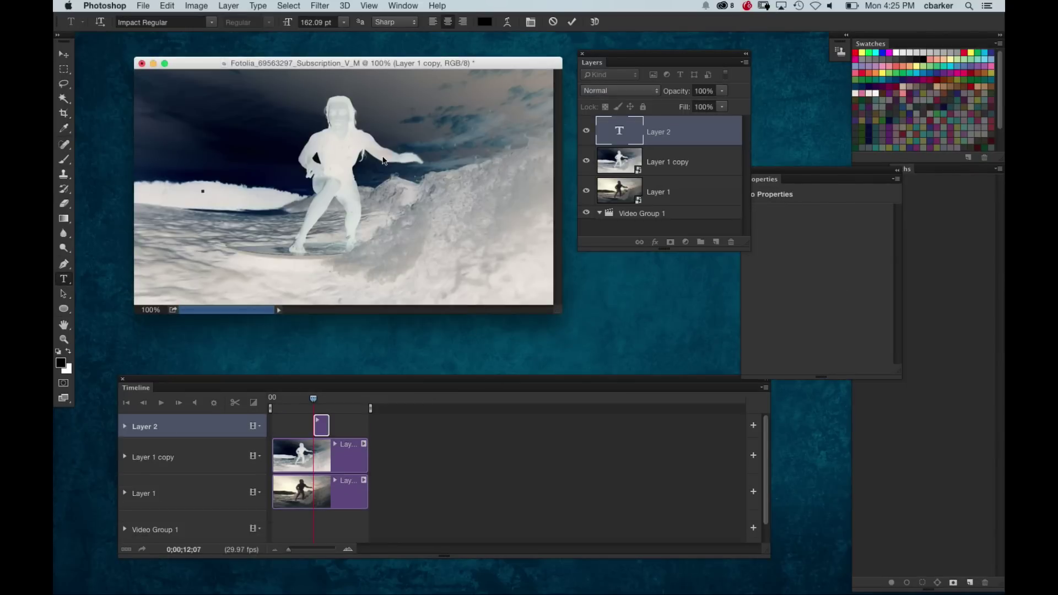
type("SURFIN")
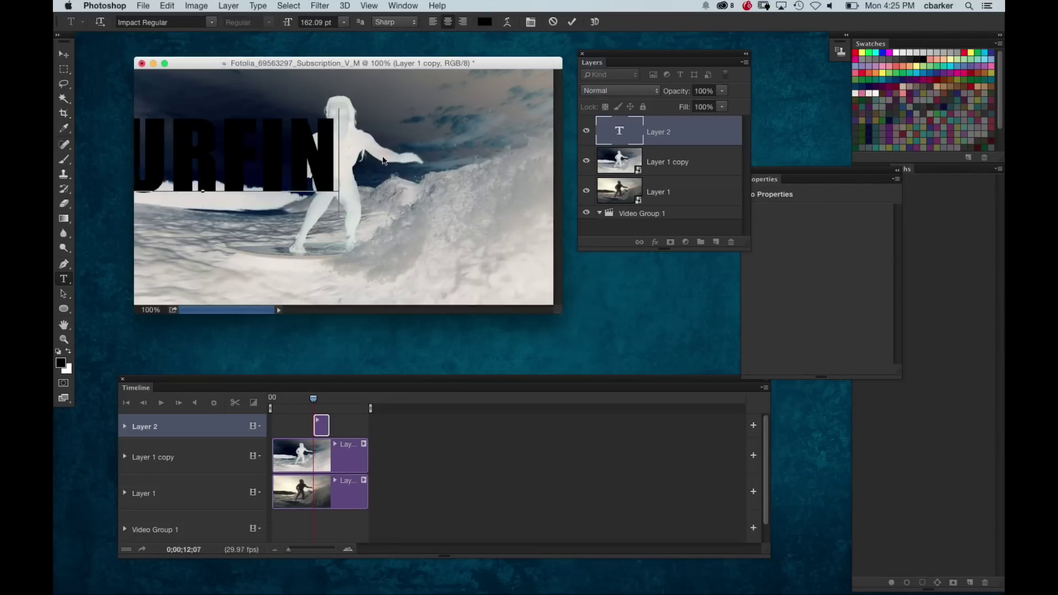
type("G")
left_click(63, 54)
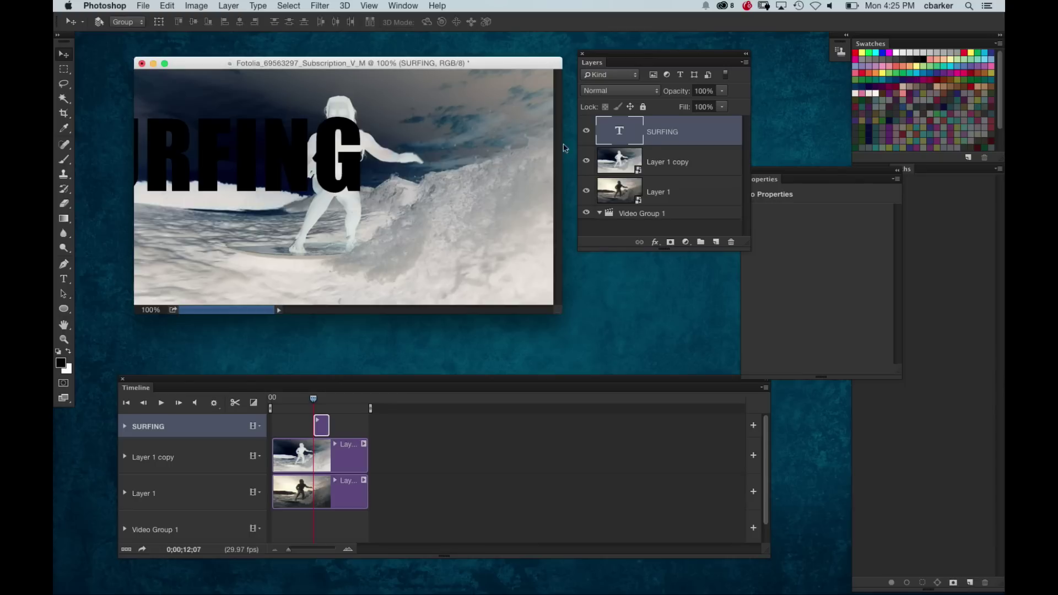
Set the font of the SURFING text to Swis721 BlkEx BT Black
double_click(620, 131)
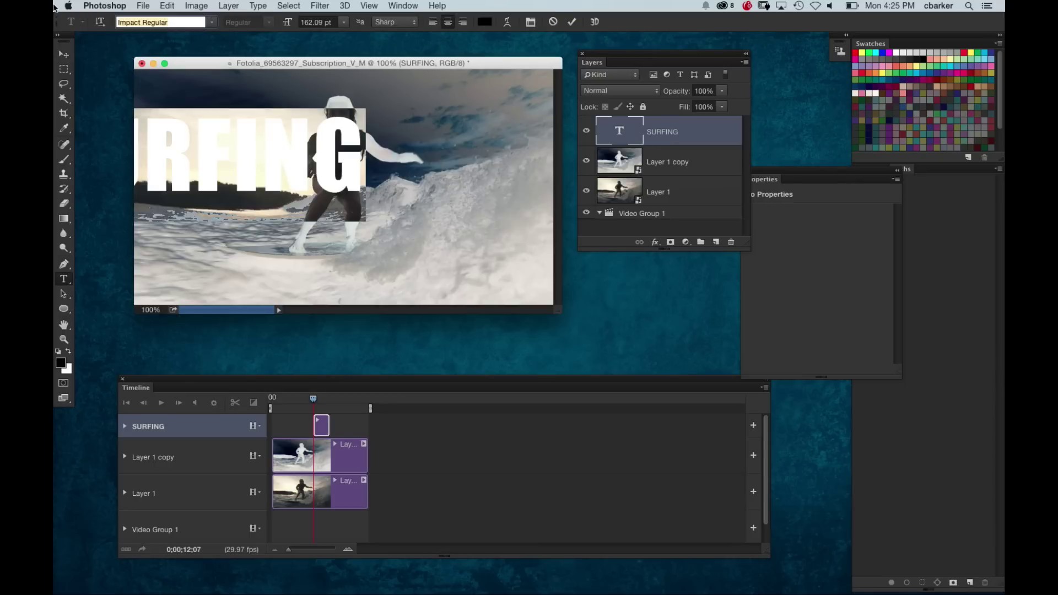
type("Swis")
key("Return")
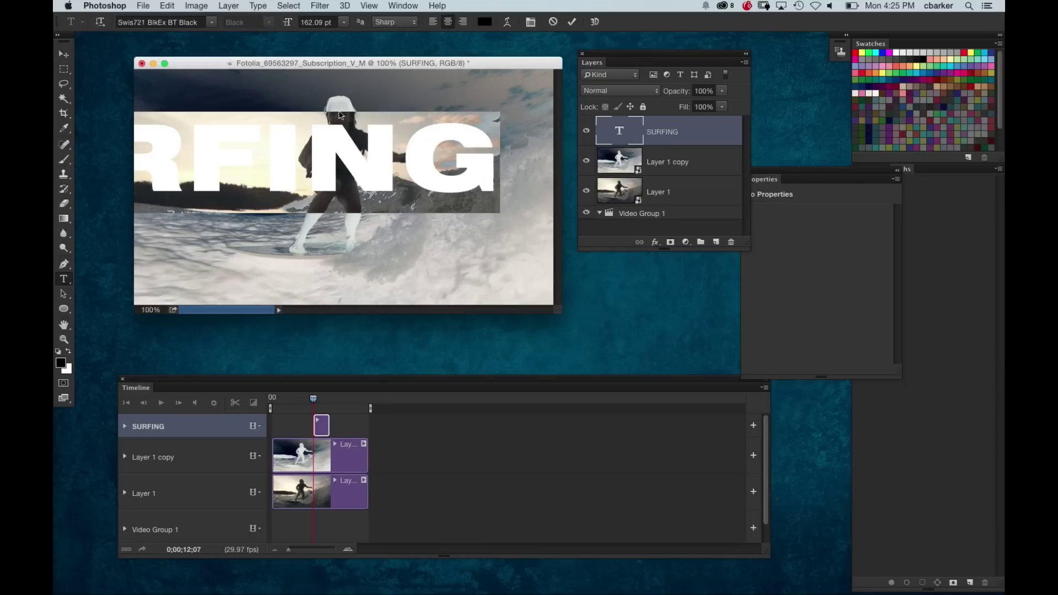
Tighten the tracking of the SURFING text in two passes and commit the edit
key("alt+Left")
key("alt+Left")
key("alt+Left")
key("alt+Left")
key("alt+Left")
key("alt+Left")
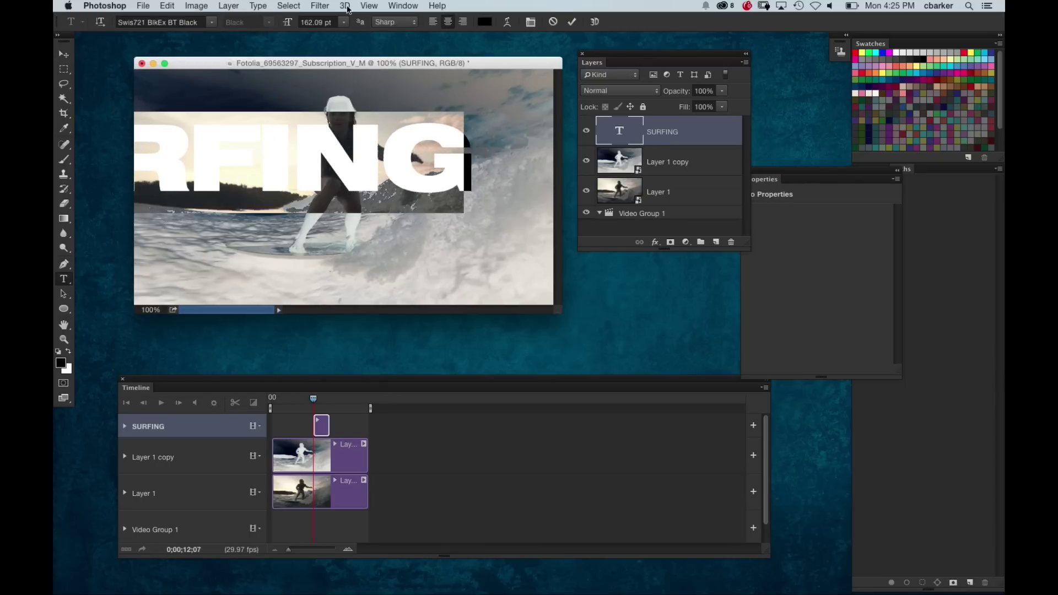
left_click(64, 54)
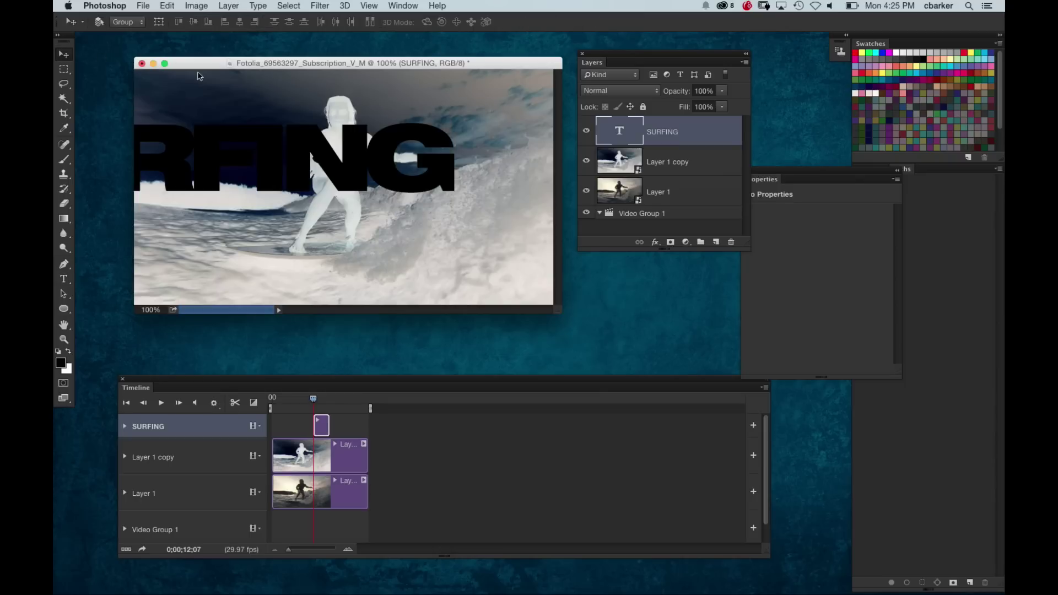
double_click(624, 133)
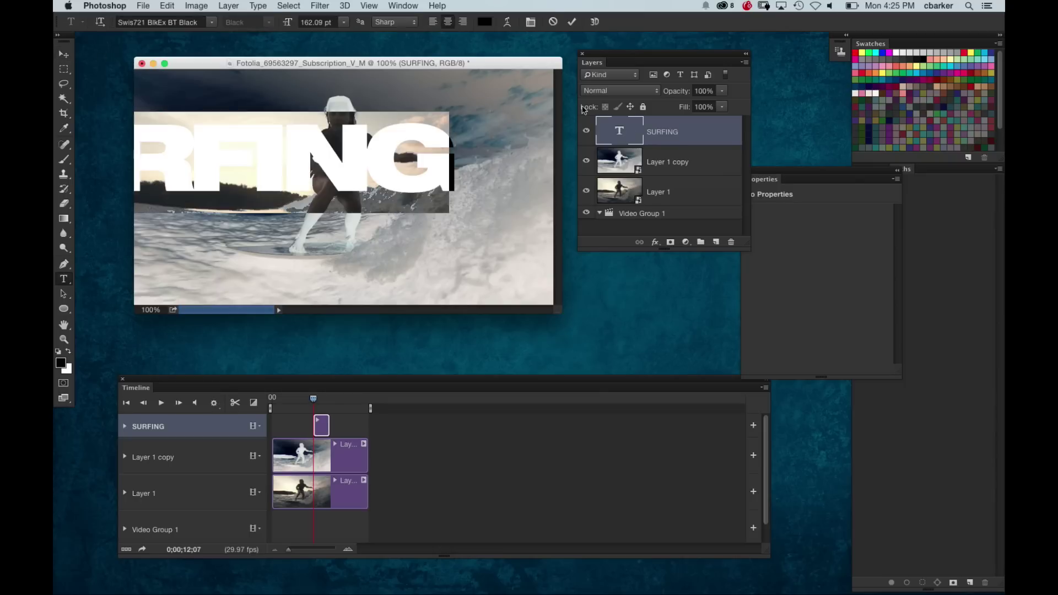
key("alt+Left")
key("alt+Left")
left_click(64, 54)
Position the SURFING text across the middle of the video frame and scale it proportionally to 290.56%
left_click_drag(353, 179, 472, 206)
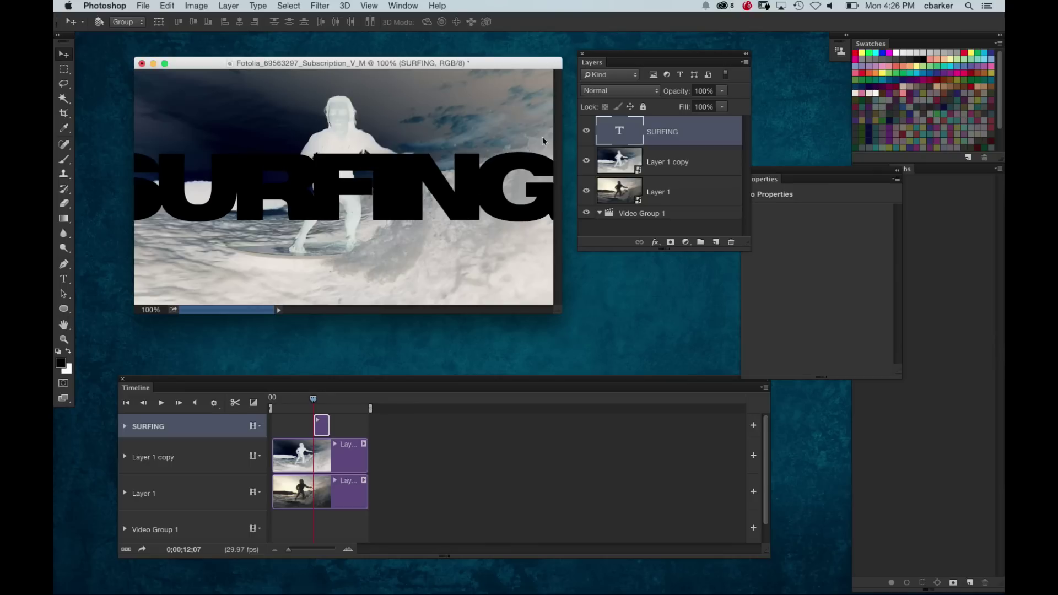
key("super+t")
key("super+minus")
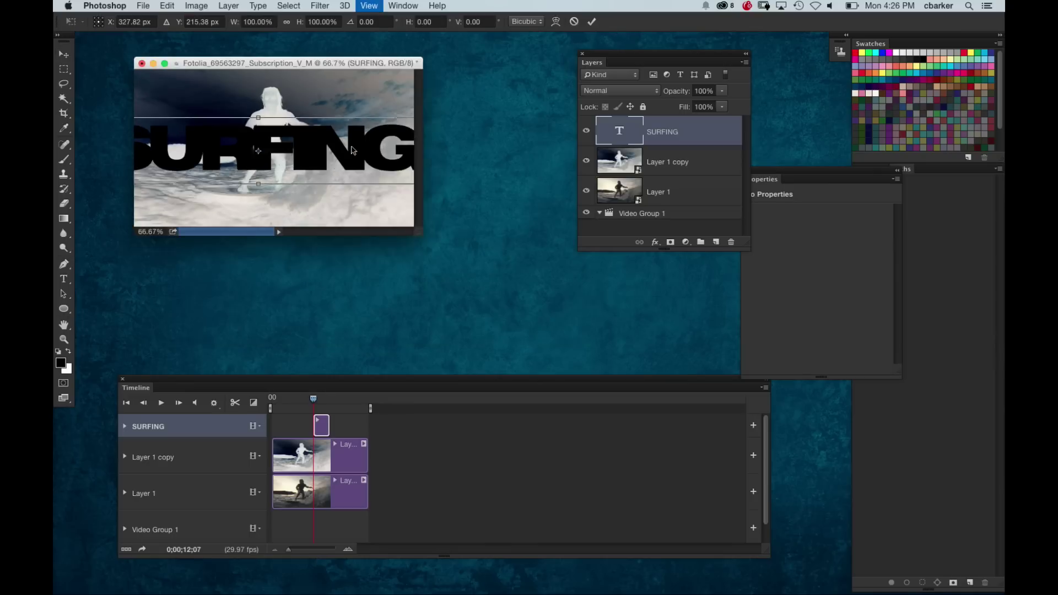
key("super+minus")
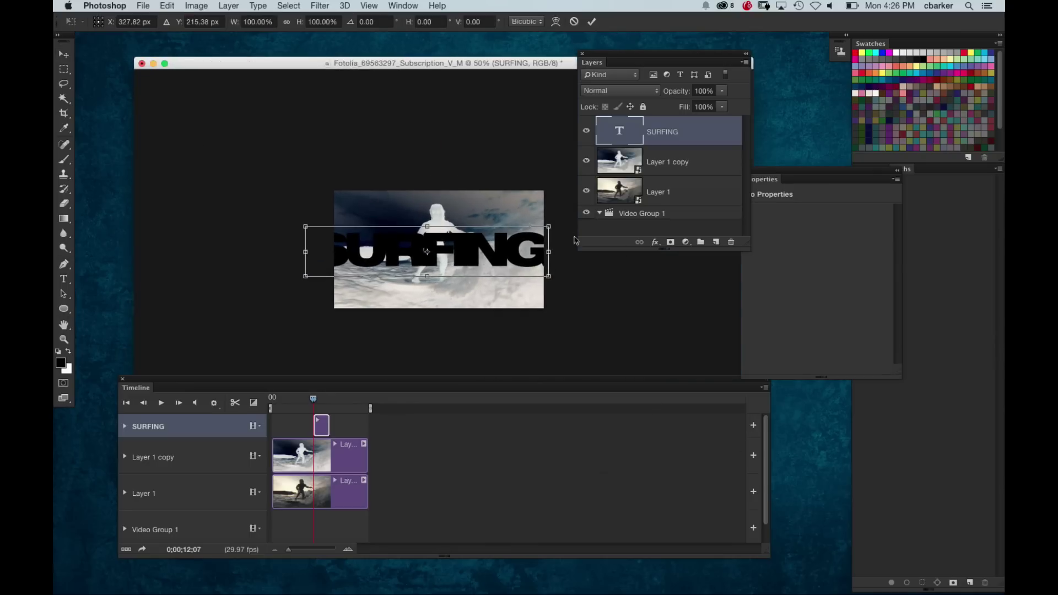
left_click_drag(548, 225, 763, 103)
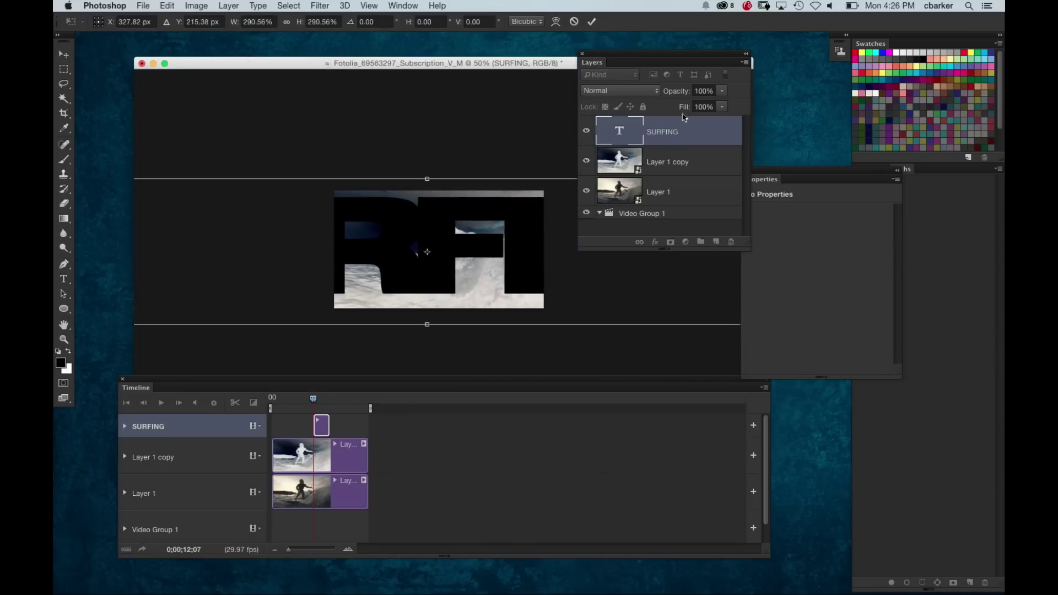
key("Return")
Shift the enlarged SURFING text sideways so that its last letters, NG, fill the video frame
double_click(631, 130)
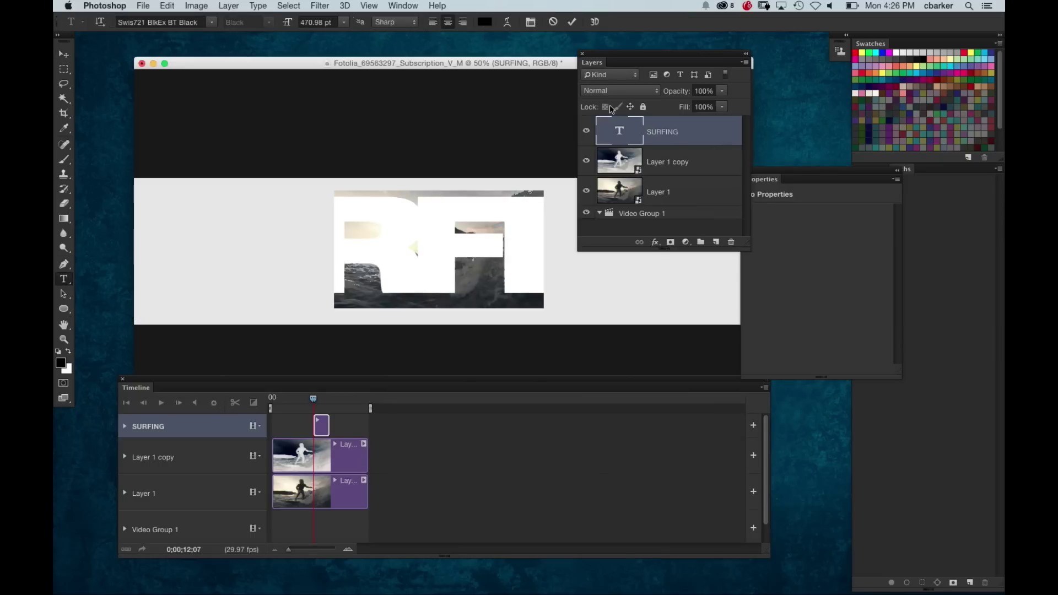
left_click(64, 53)
left_click_drag(518, 226, 450, 284)
Place the SURFING layer beneath Layer 1 copy, enlarge the Layers panel, and clip Layer 1 copy to the text
left_click_drag(675, 141, 694, 175)
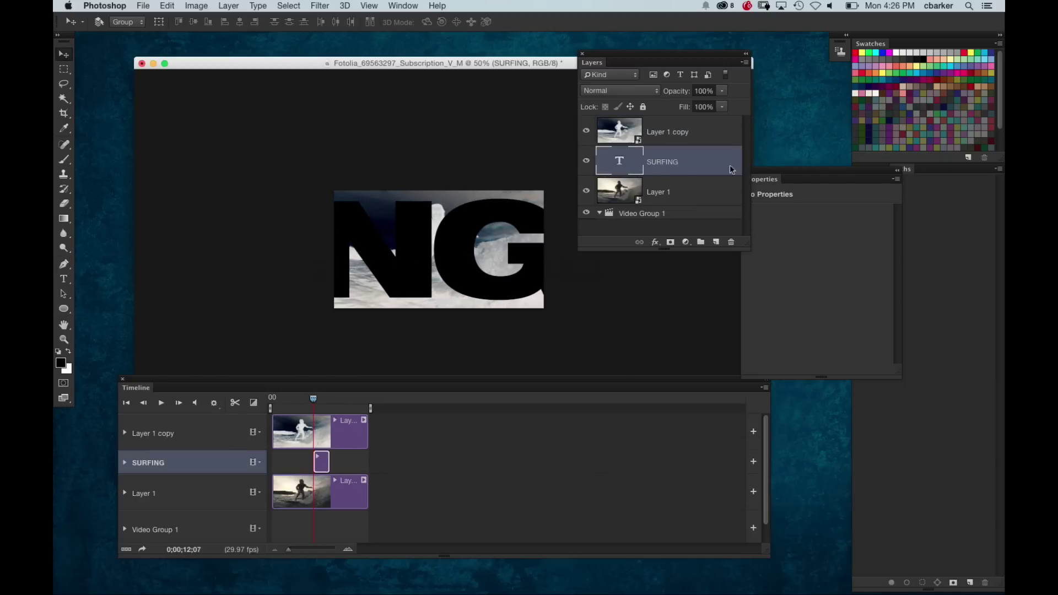
double_click(542, 61)
left_click_drag(748, 251, 751, 304)
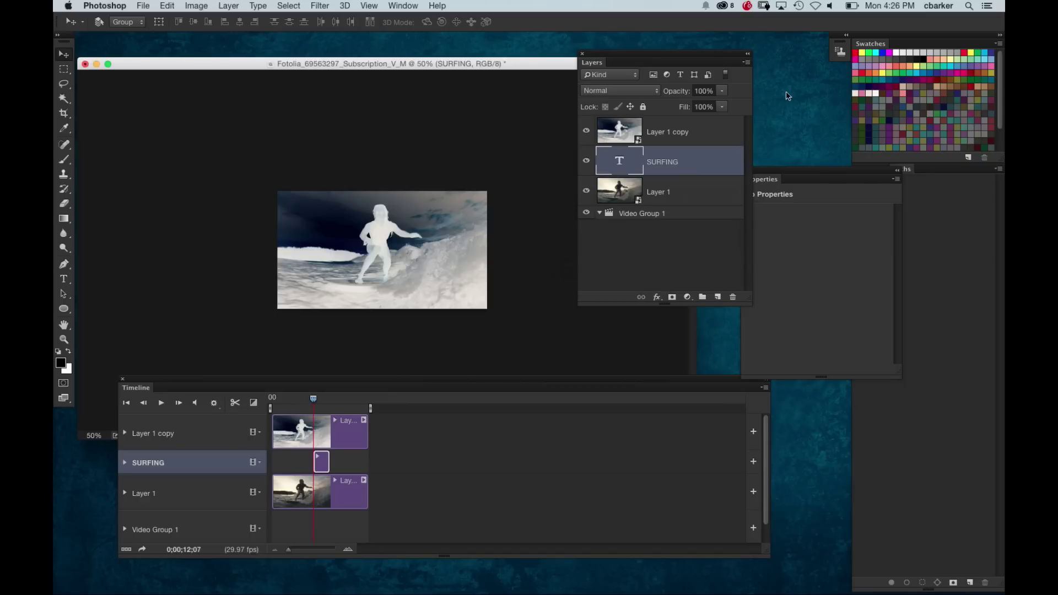
left_click(700, 147, "alt")
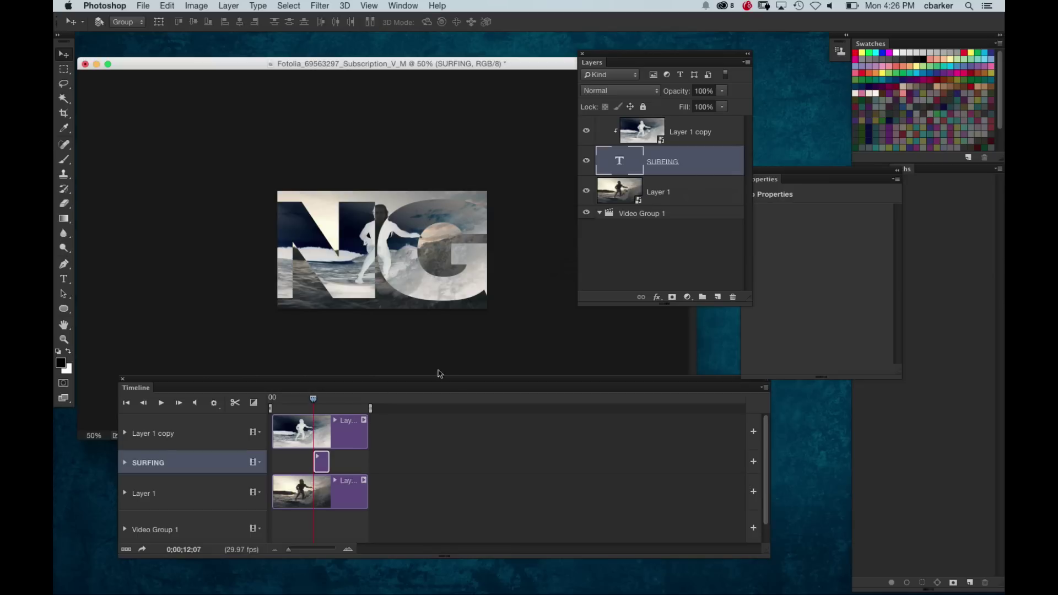
Adjust the SURFING clip's duration in the timeline so it starts at 0;00;05;20 and ends at about 0;00;21;01
left_click_drag(322, 464, 368, 463)
mouse_move(313, 399)
left_mouse_down()
mouse_move(295, 398)
mouse_move(330, 403)
mouse_move(317, 403)
left_mouse_up()
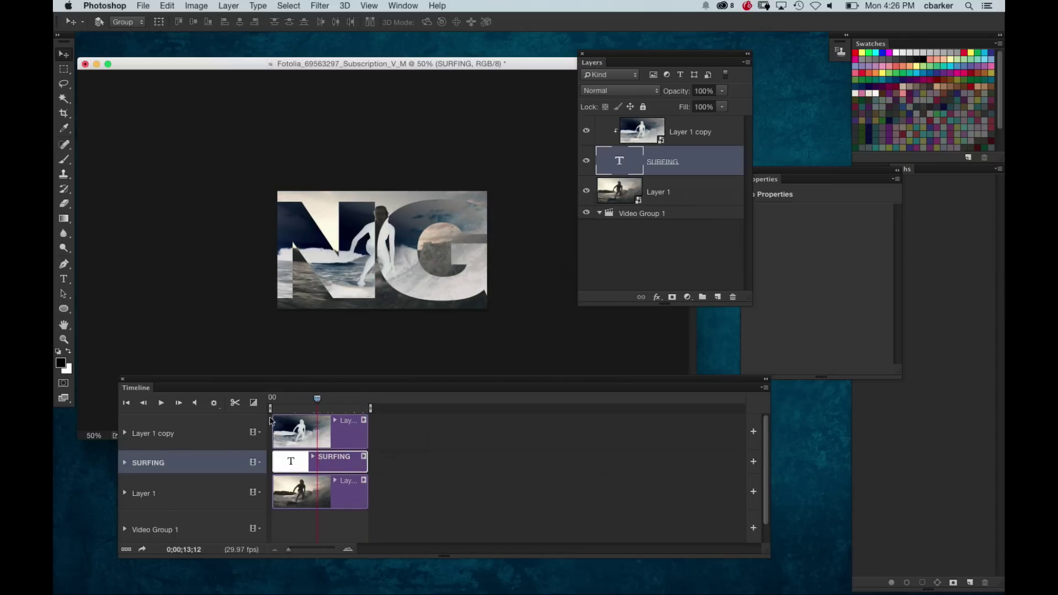
left_click_drag(279, 403, 291, 405)
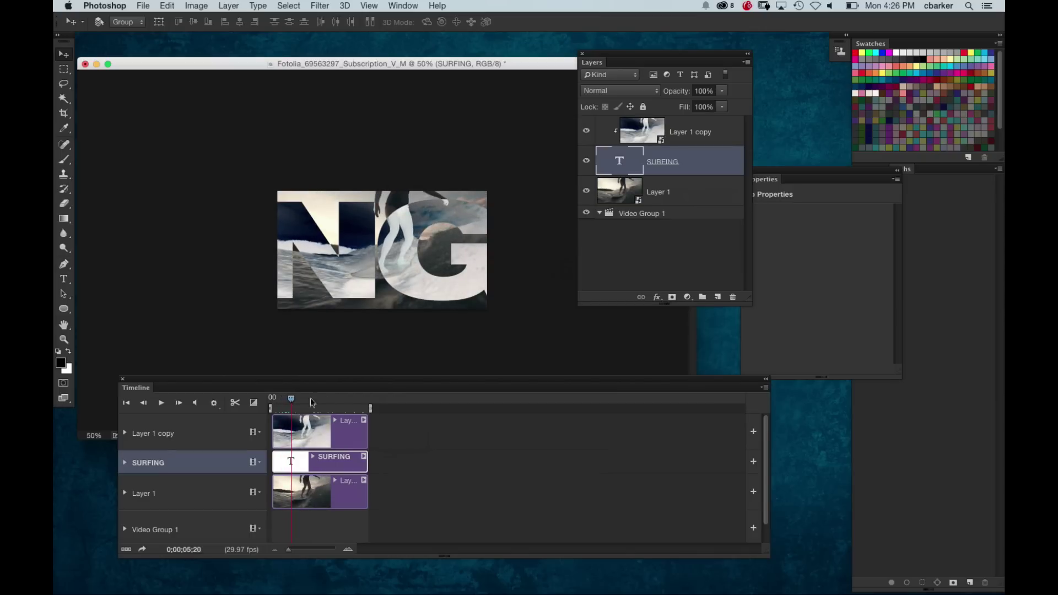
left_click_drag(274, 463, 291, 462)
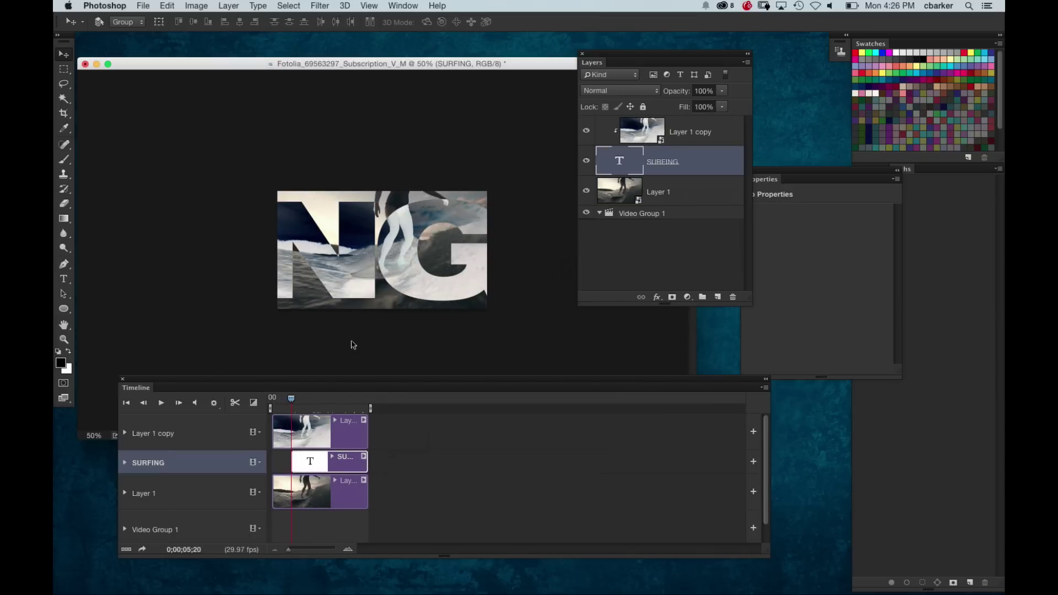
left_click_drag(366, 466, 344, 466)
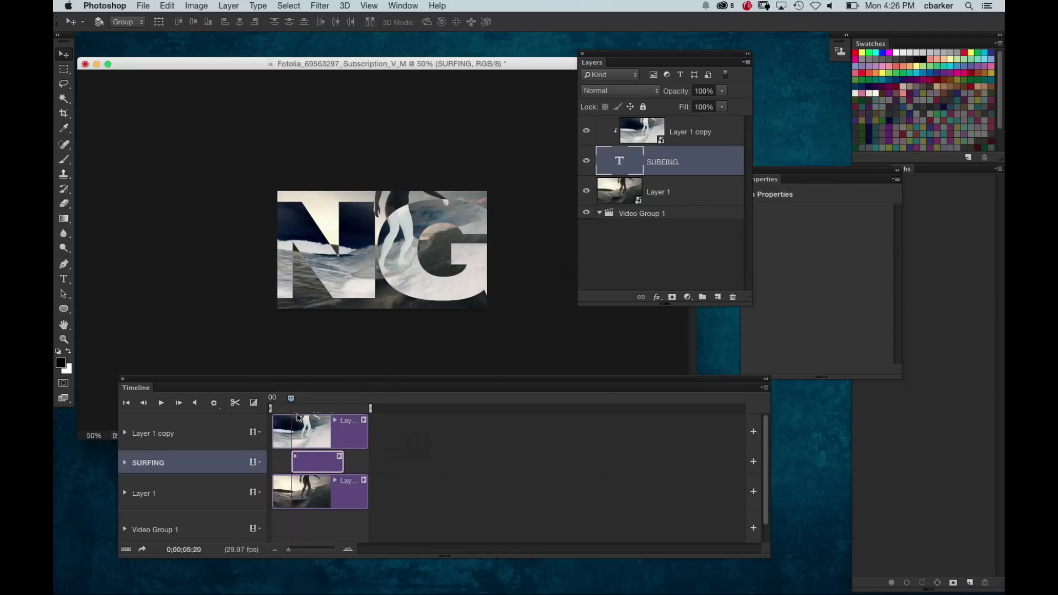
Keyframe the SURFING text's Transform to travel from beyond the frame's right edge at 0;00;05;20 to beyond its left edge at 0;00;21;01
left_click(125, 461)
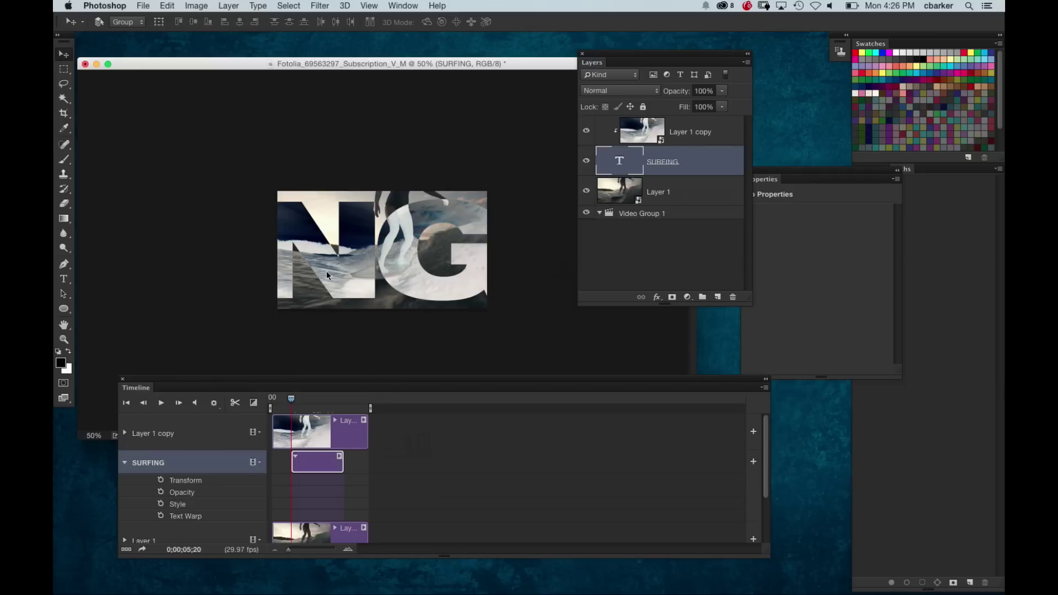
left_click_drag(244, 300, 394, 275)
left_click_drag(314, 293, 484, 304)
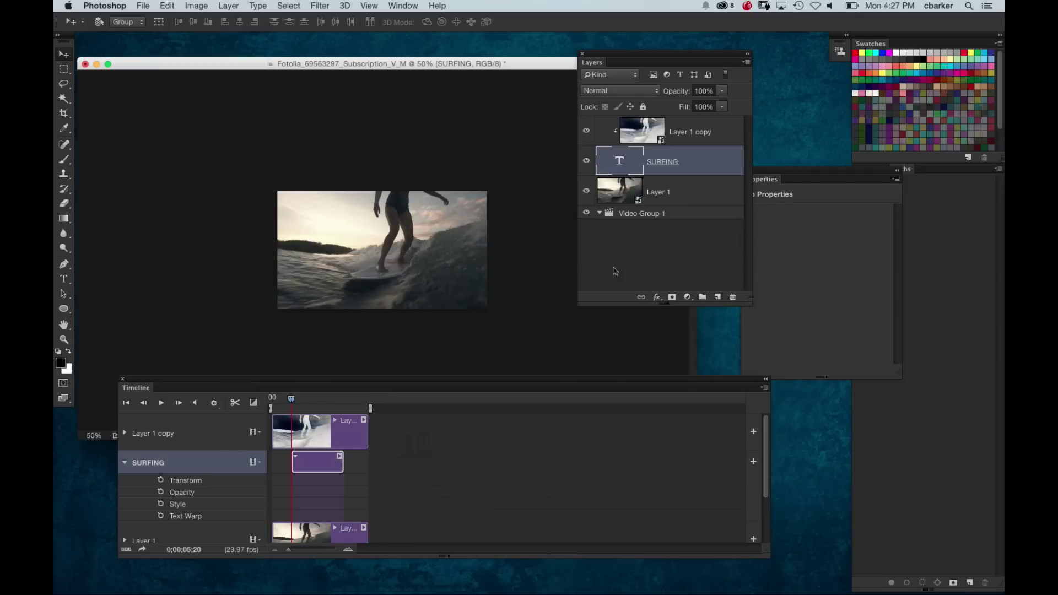
left_click(161, 480)
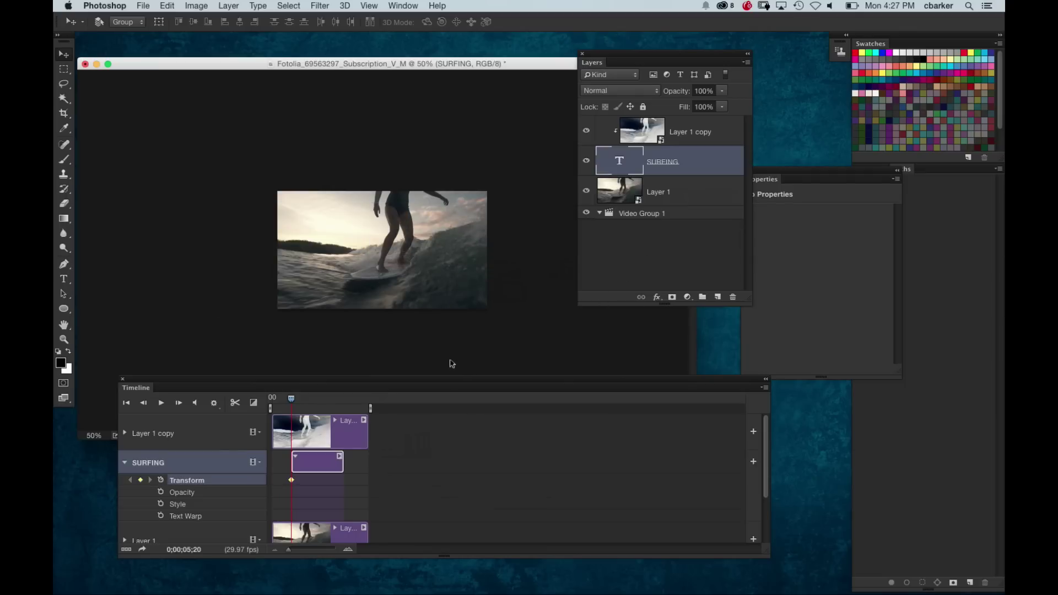
left_click_drag(307, 406, 344, 404)
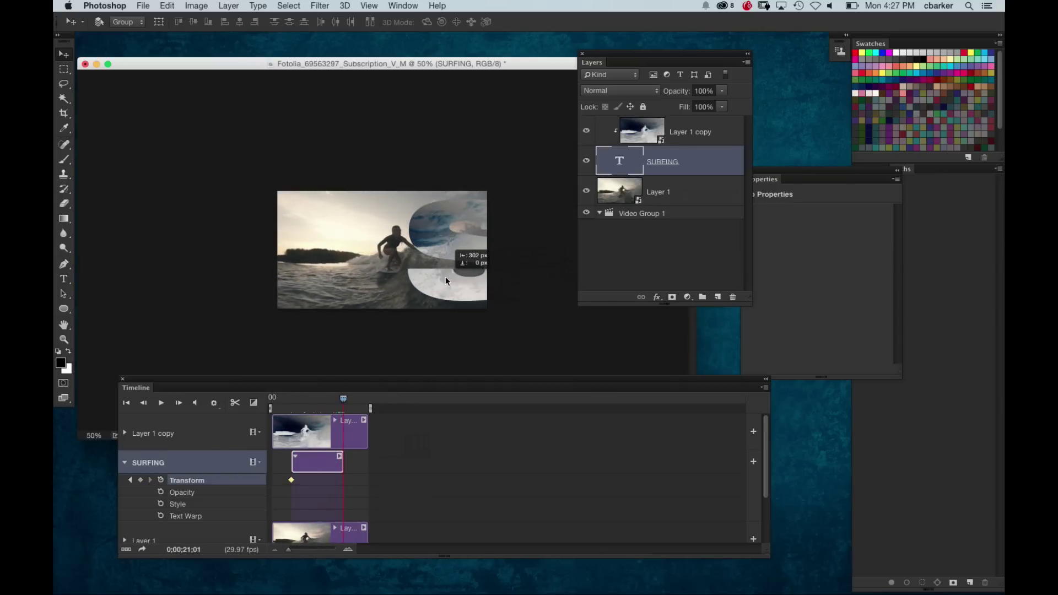
left_click_drag(475, 288, 232, 288)
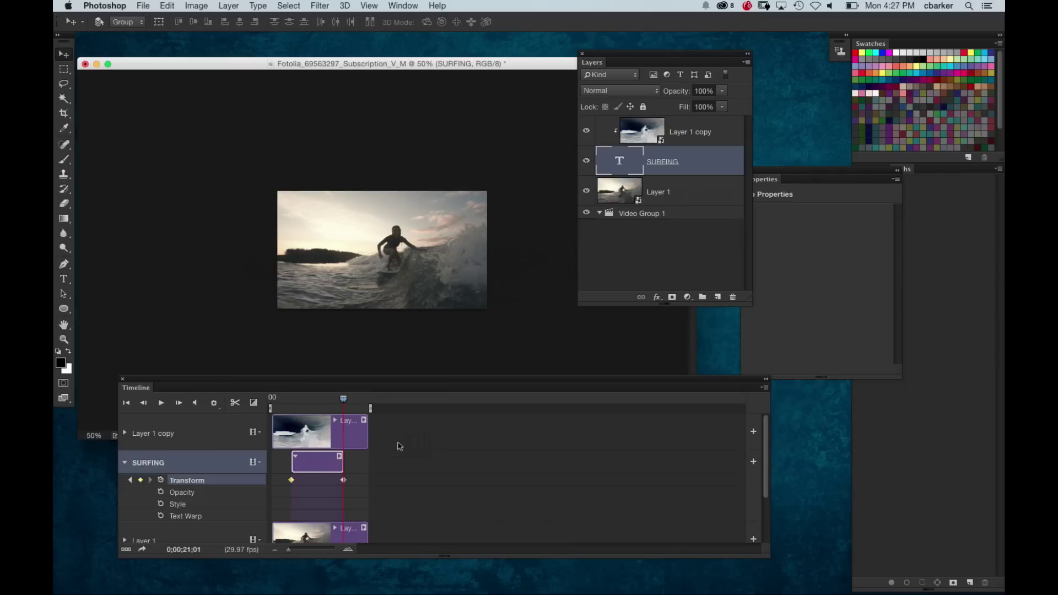
Narrow the timeline work area closely around the SURFING clip and preview the text animation at 100% zoom, stopping partway
left_click_drag(370, 409, 358, 410)
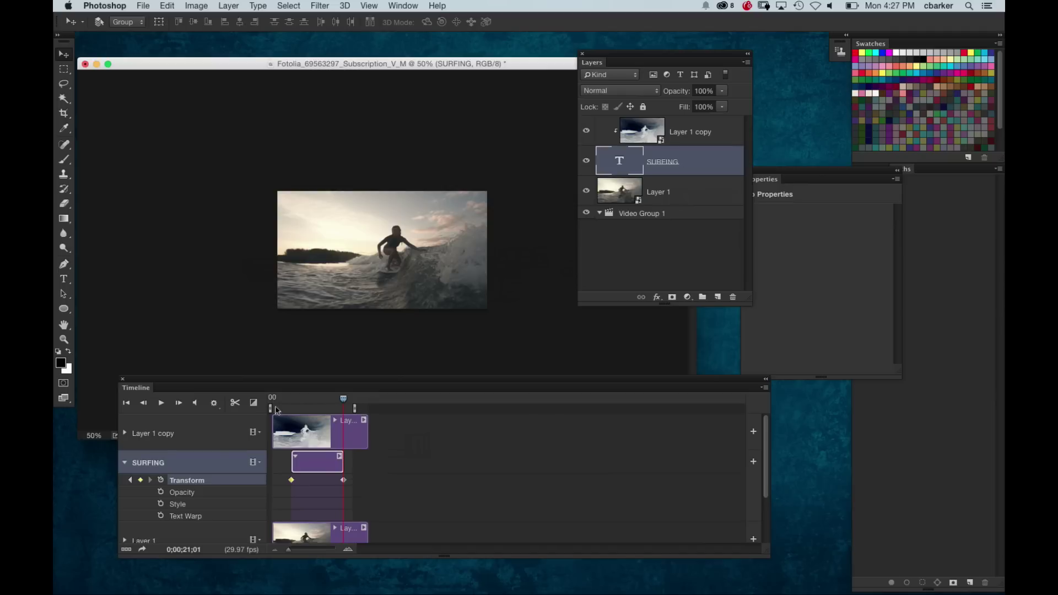
left_click_drag(271, 408, 281, 410)
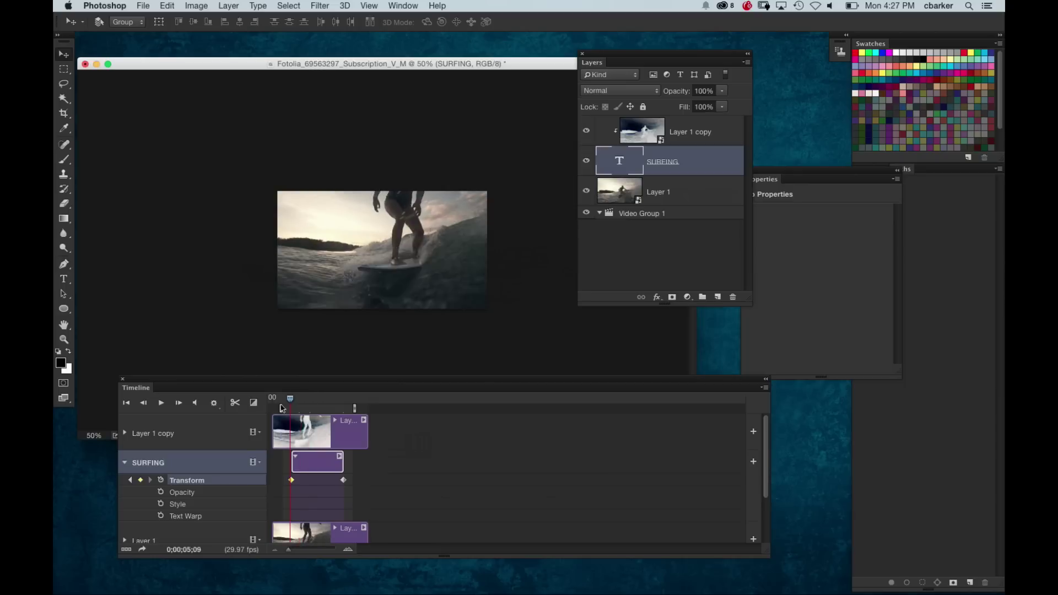
left_click(161, 402)
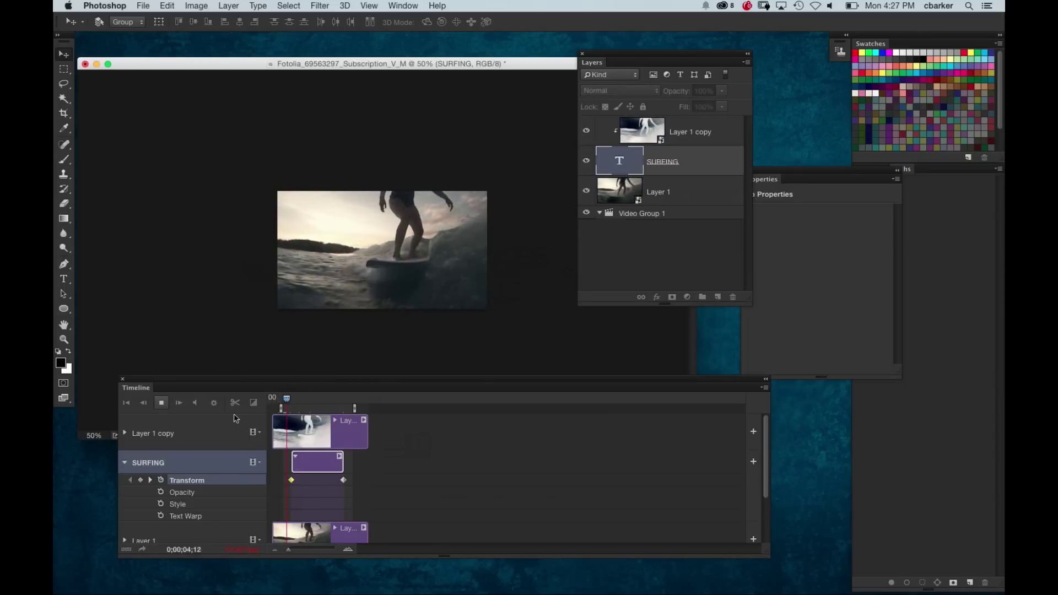
key("super+1")
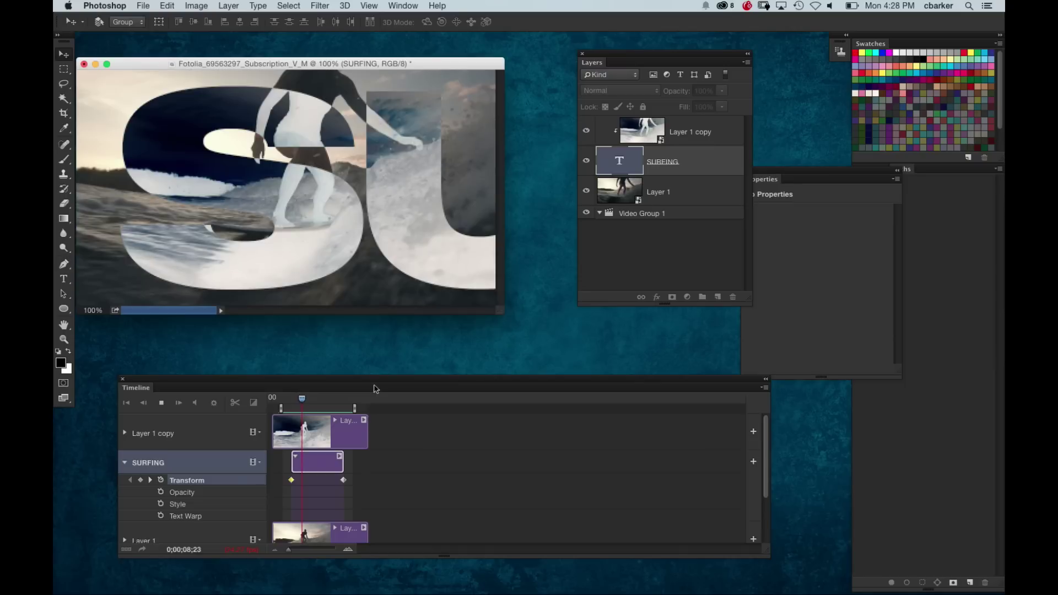
key("space")
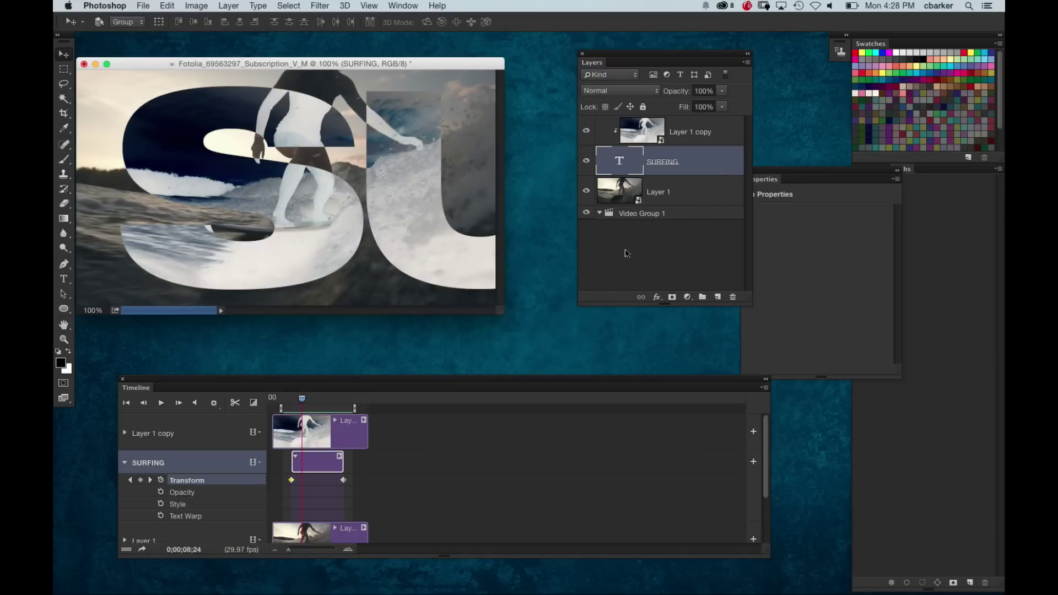